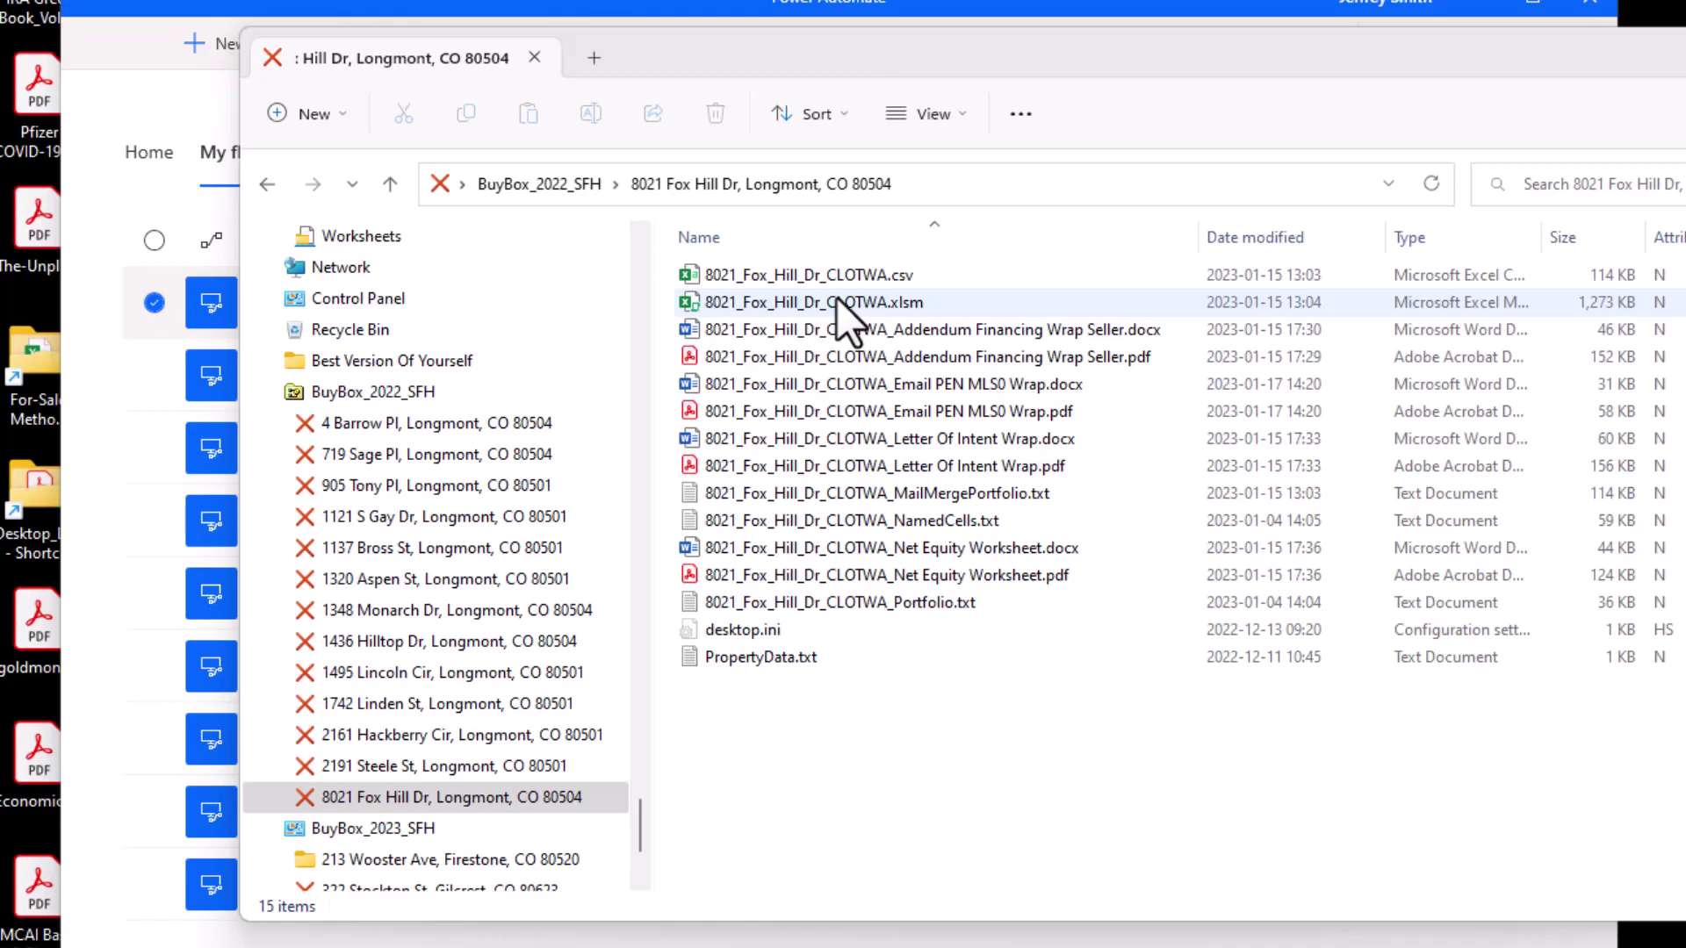
double_click(836, 301)
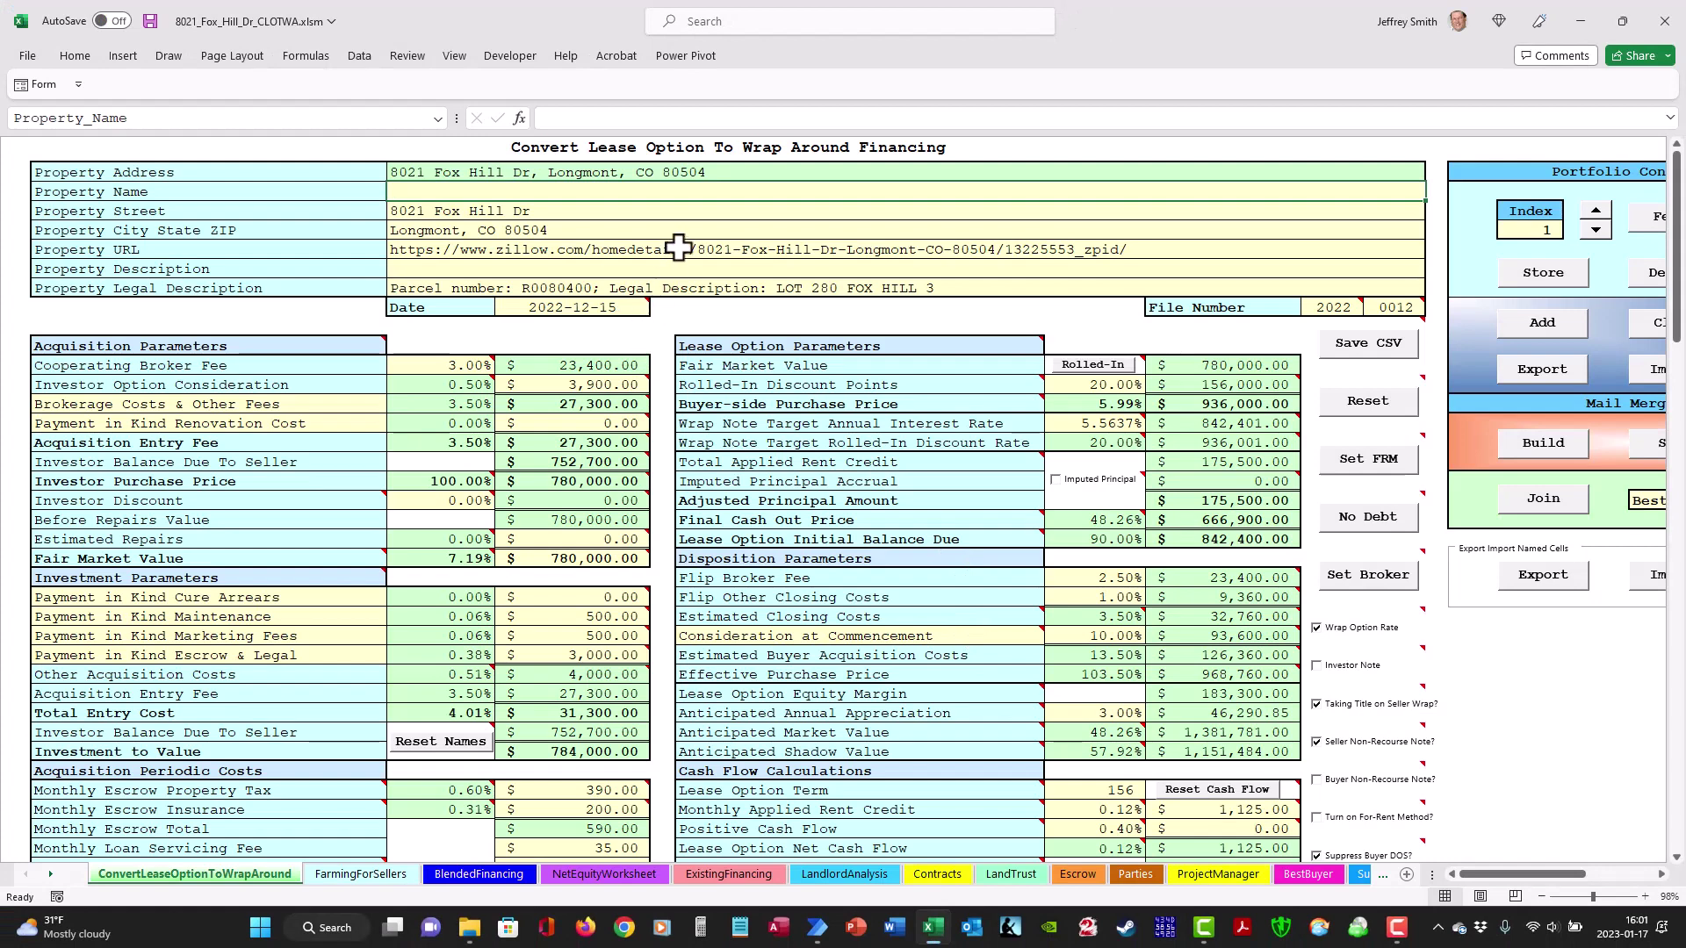
click(23, 55)
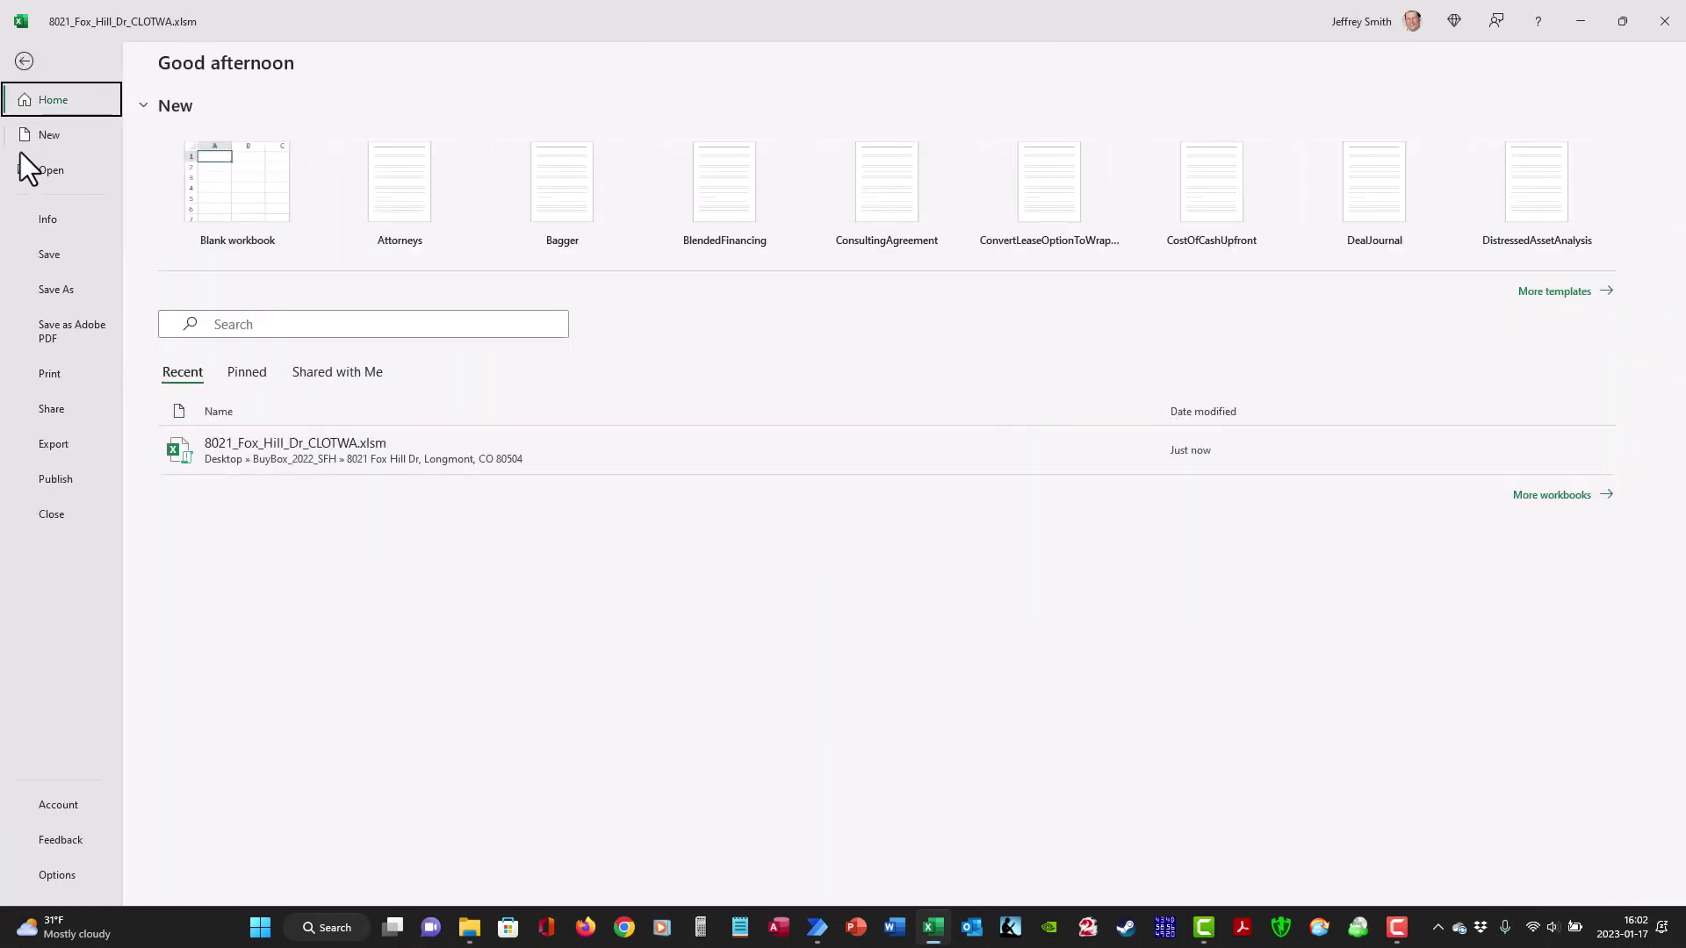
click(35, 279)
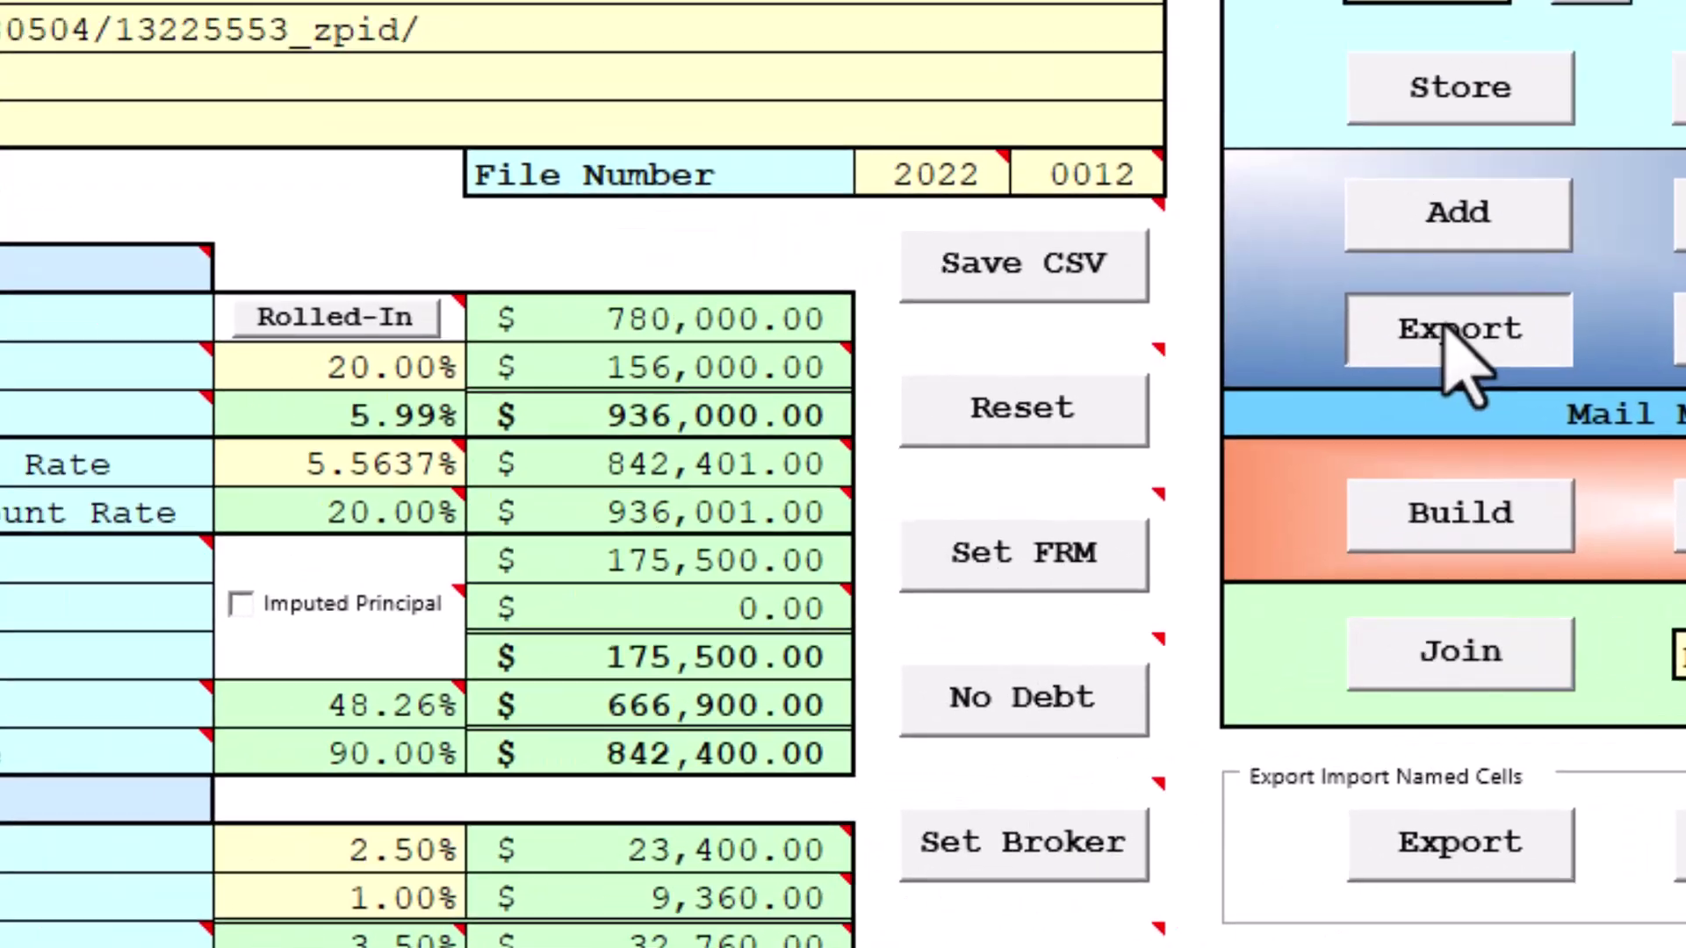
- Skip the portfolio export and re-save the MailMergePortfolio text file, overwriting the existing one
click(1449, 332)
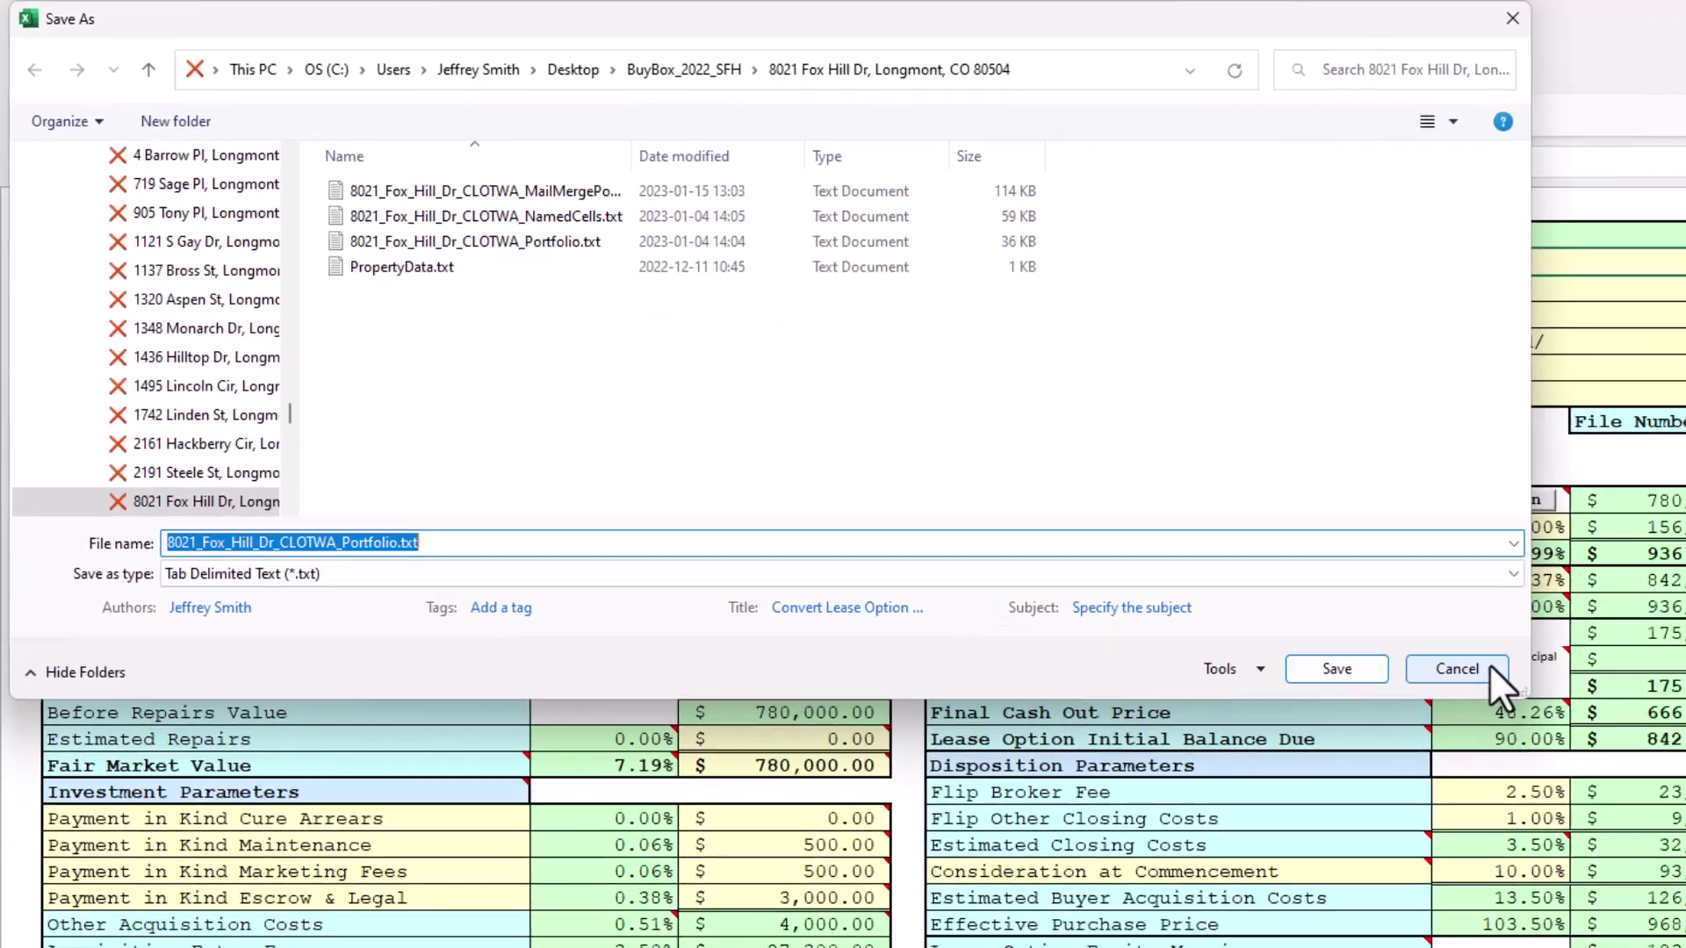
click(1490, 667)
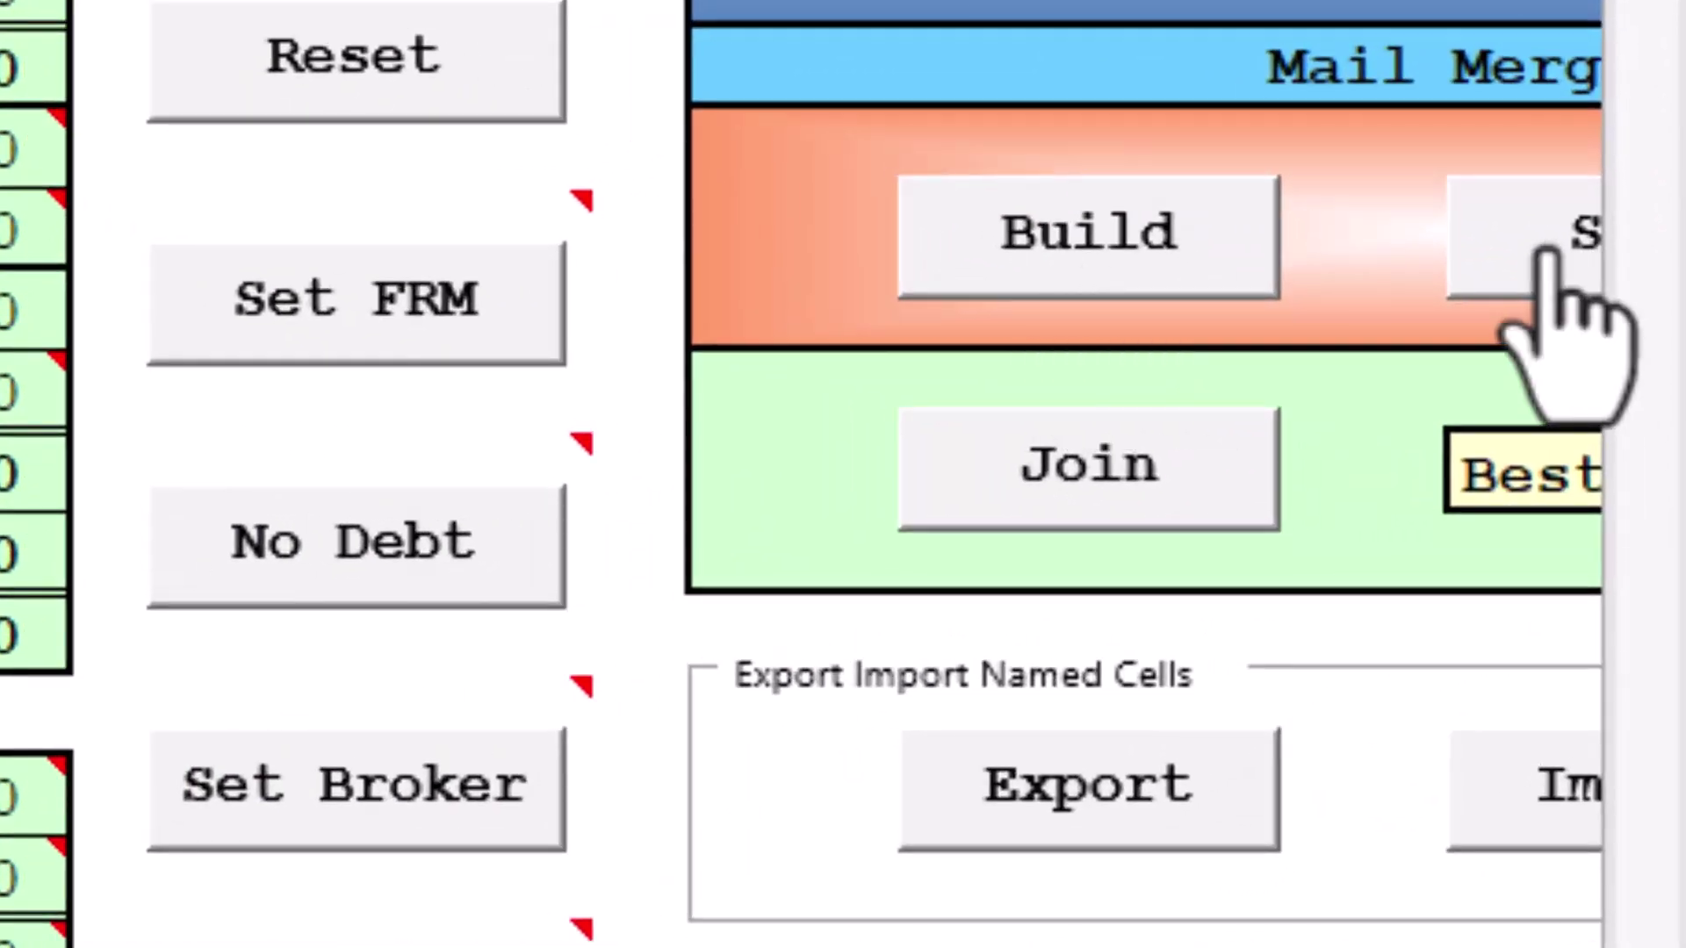
click(1542, 253)
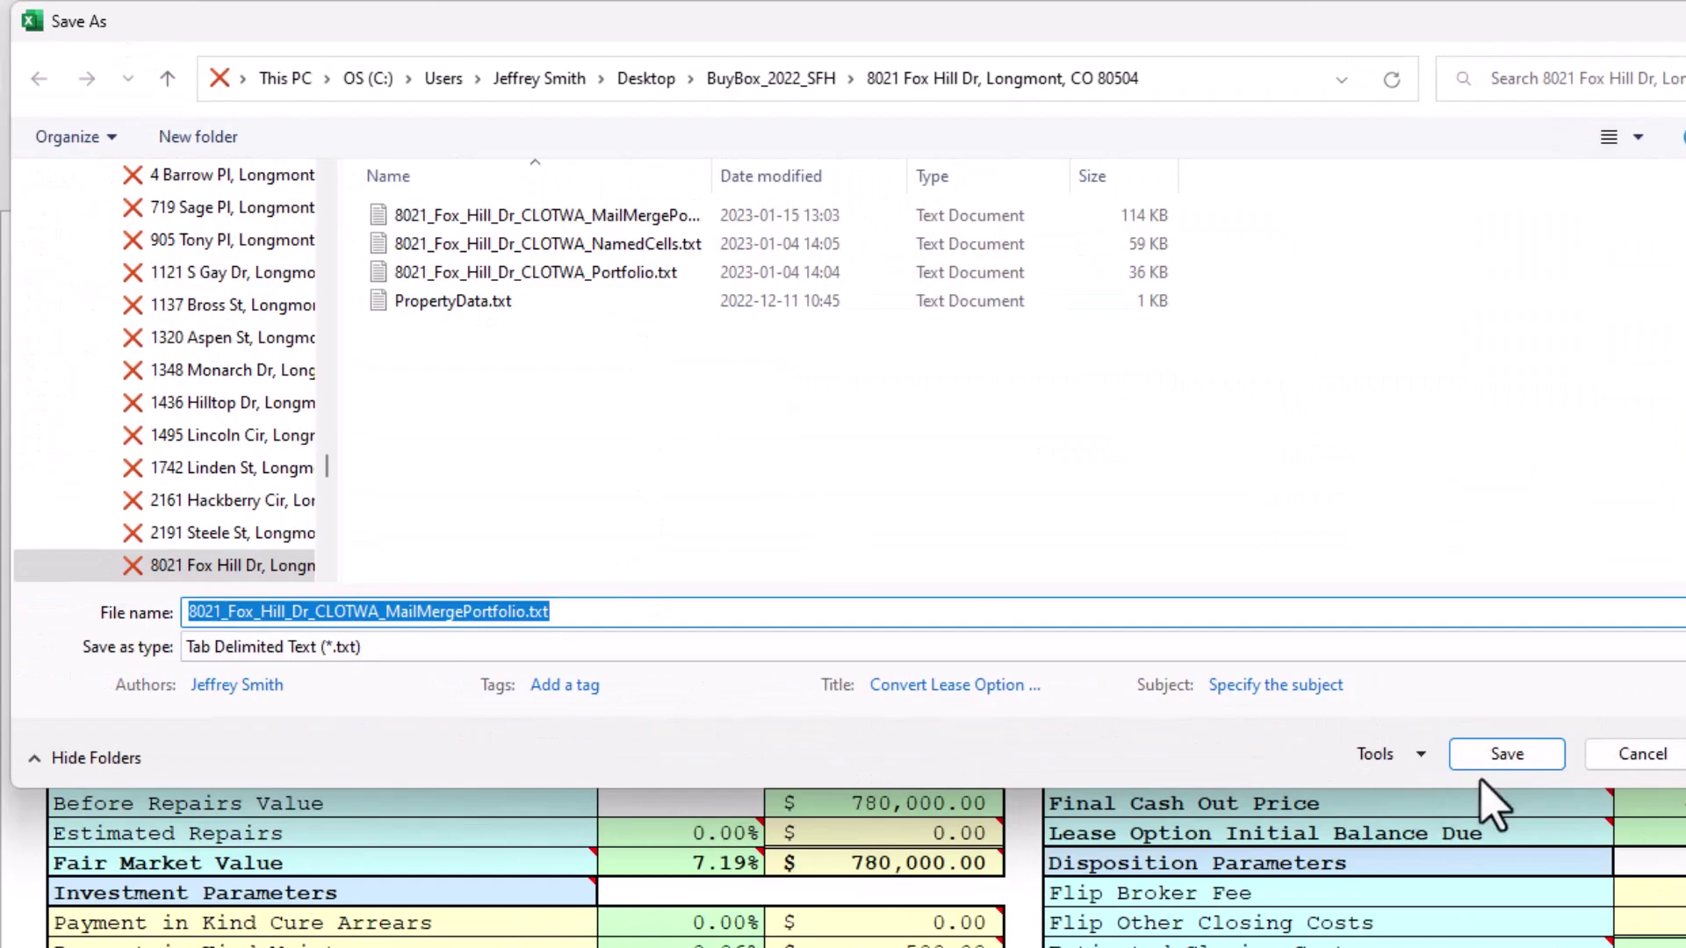
click(1495, 757)
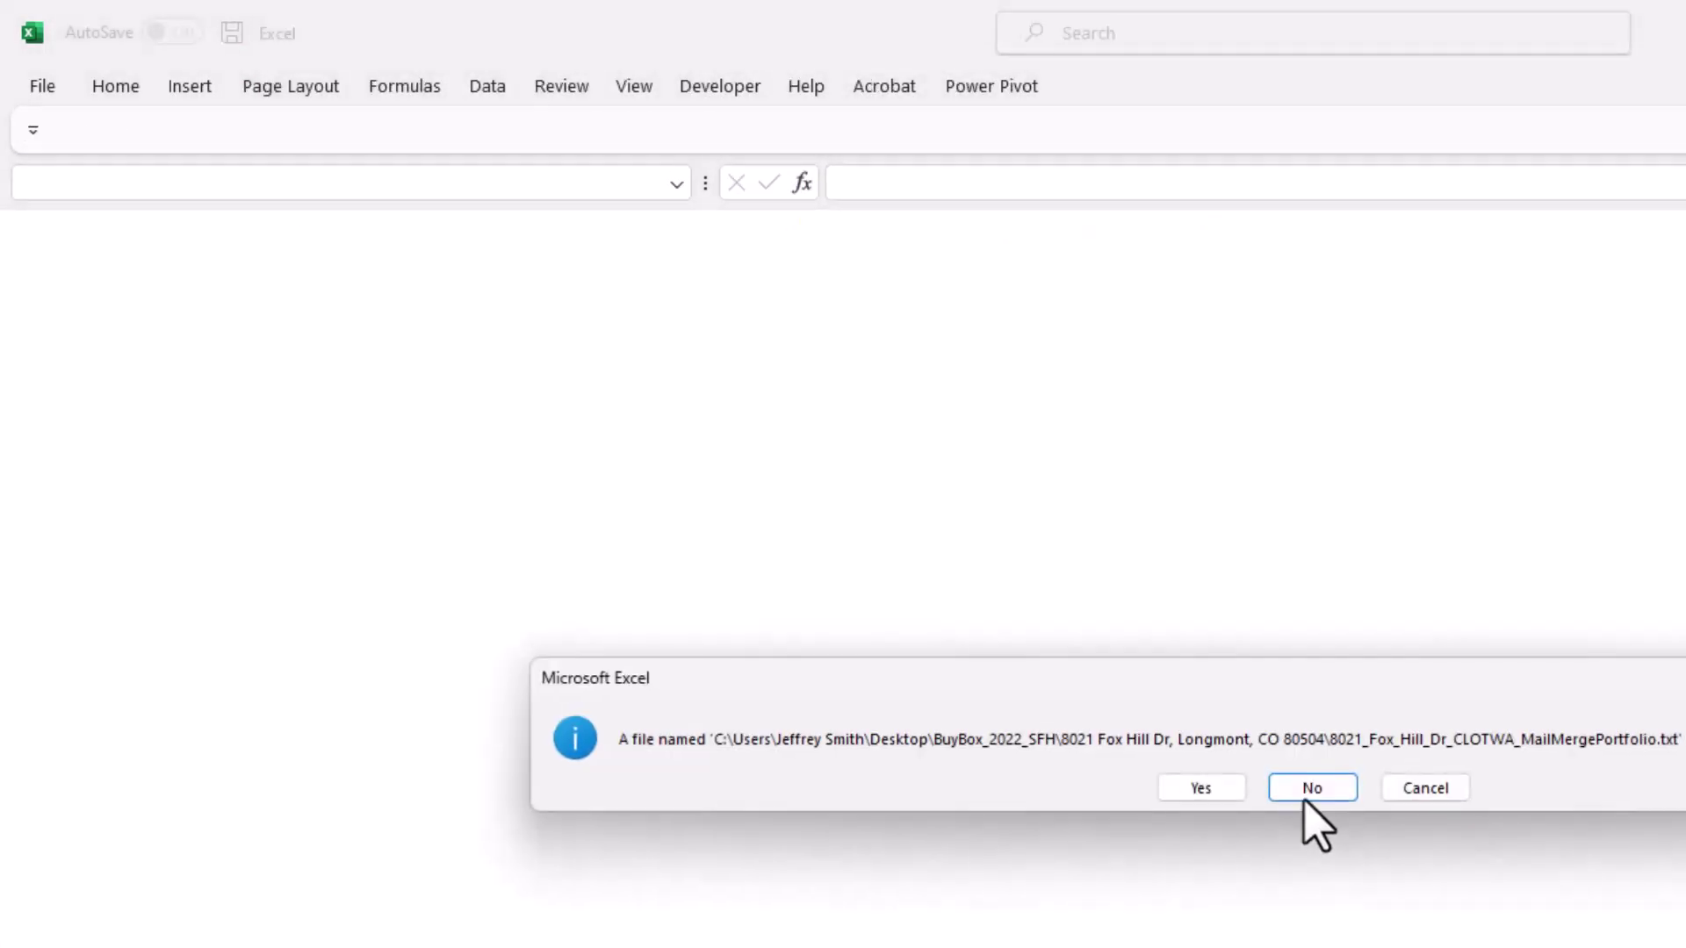
click(1229, 788)
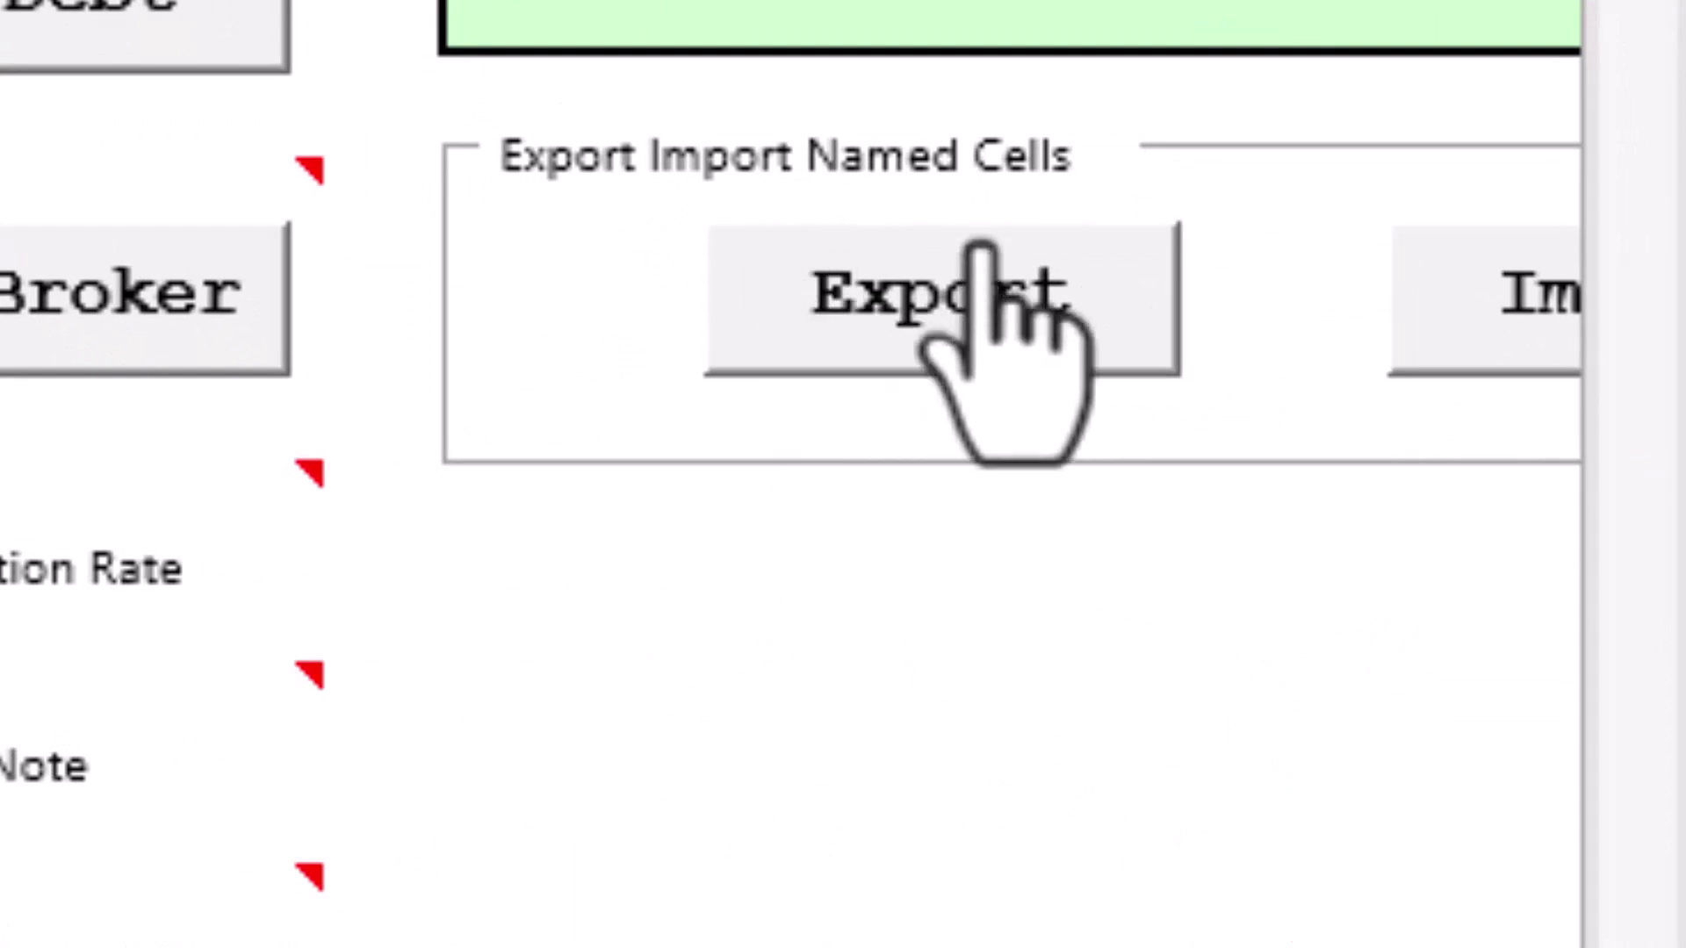
- Cancel the named-cells export and close the Fox Hill workbook
click(1059, 288)
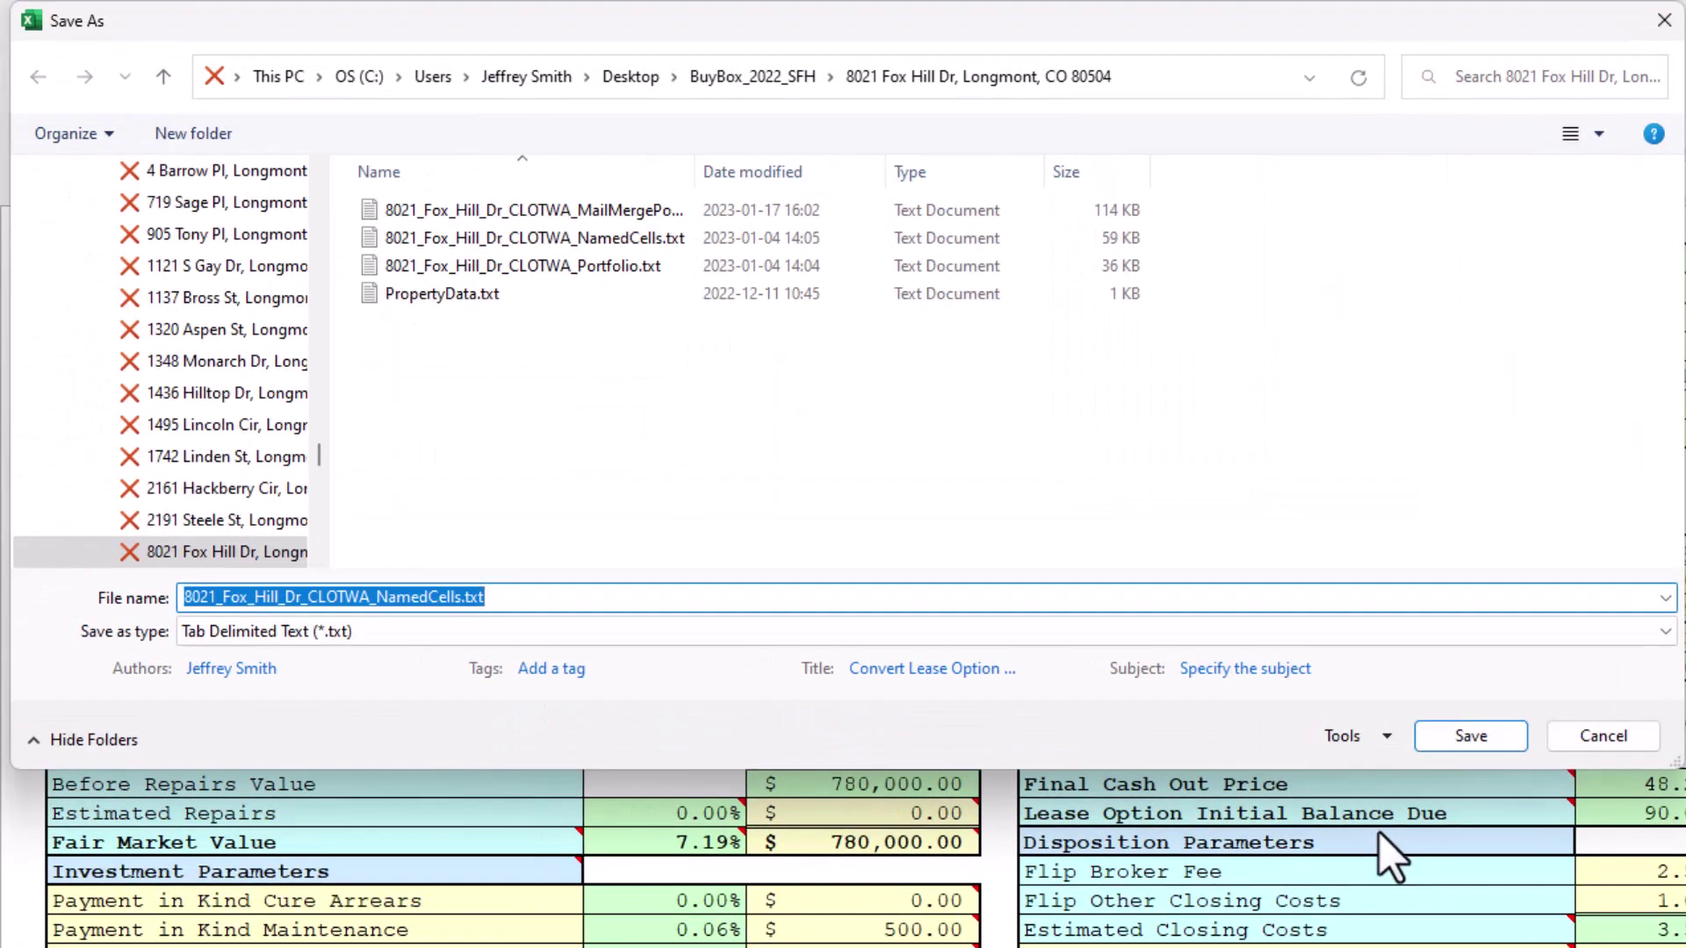
click(1590, 740)
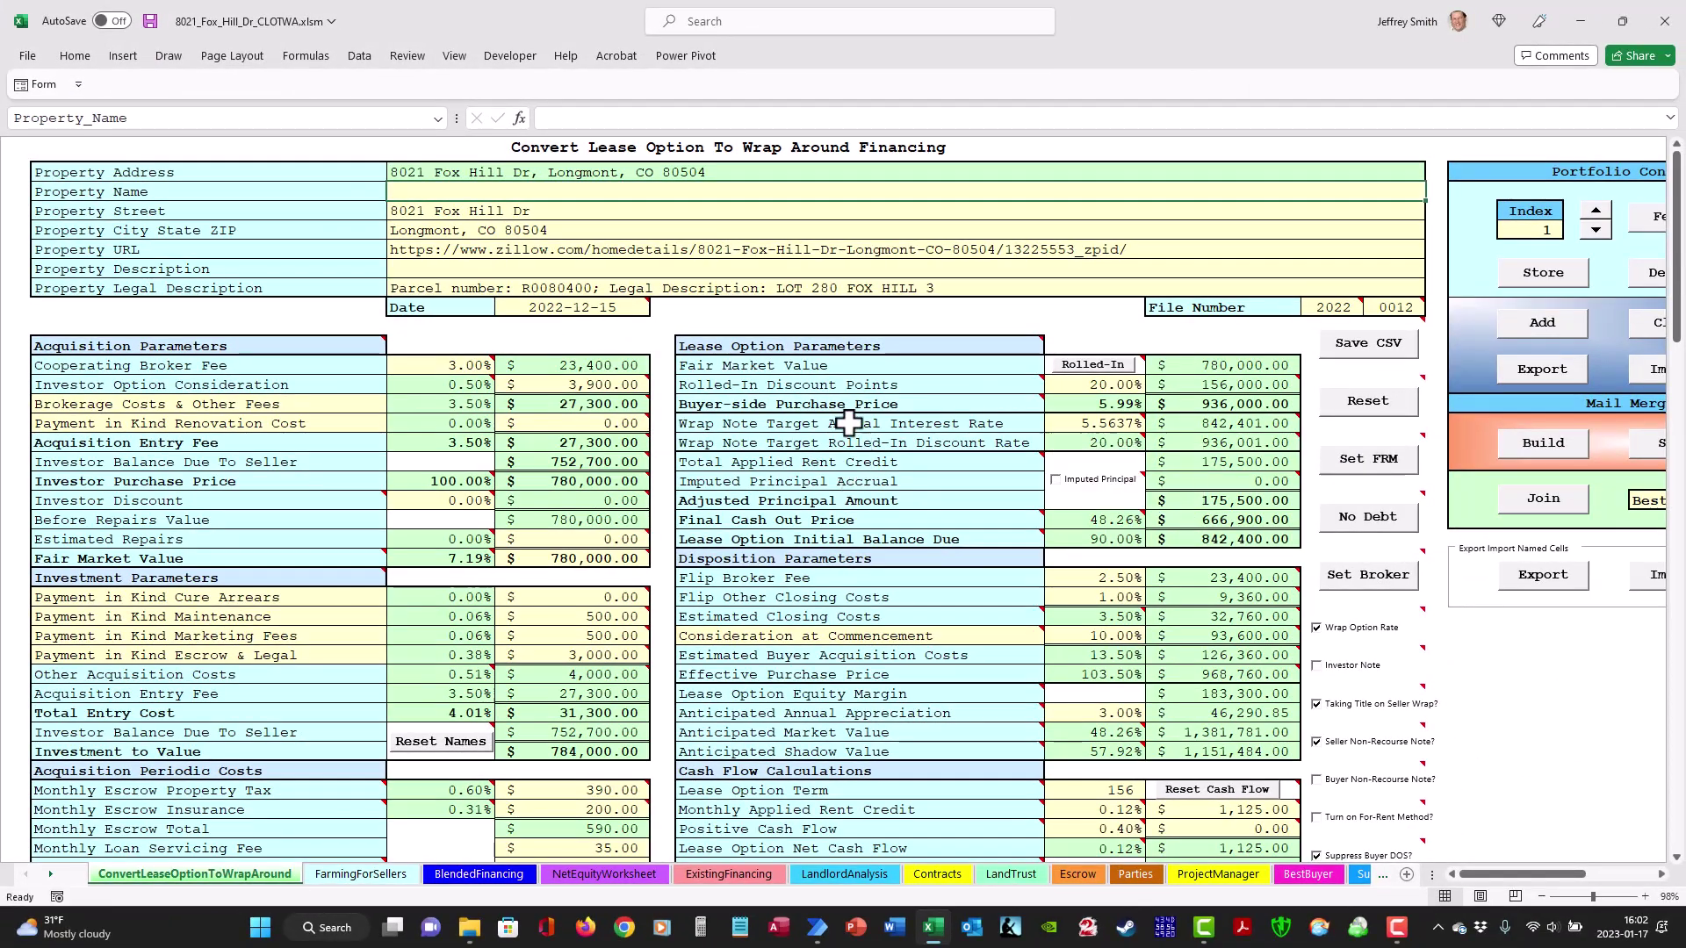
click(1664, 21)
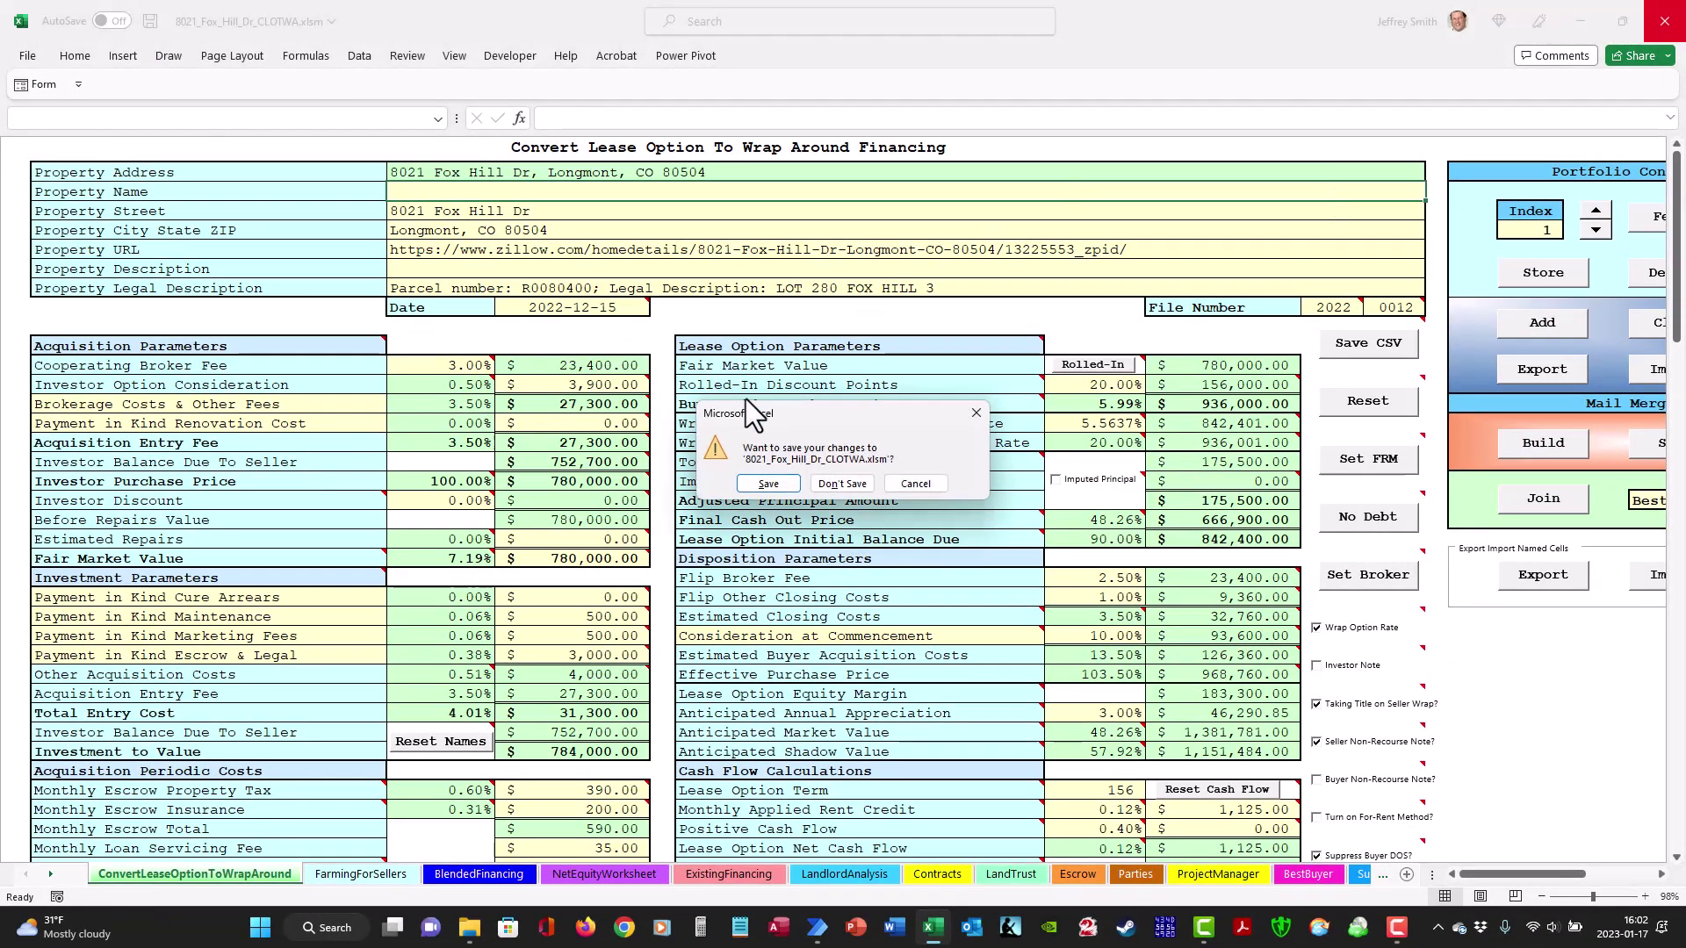
- Discard the Fox Hill workbook changes and start a new workbook from the ConvertLeaseOptionToWrap template
click(842, 483)
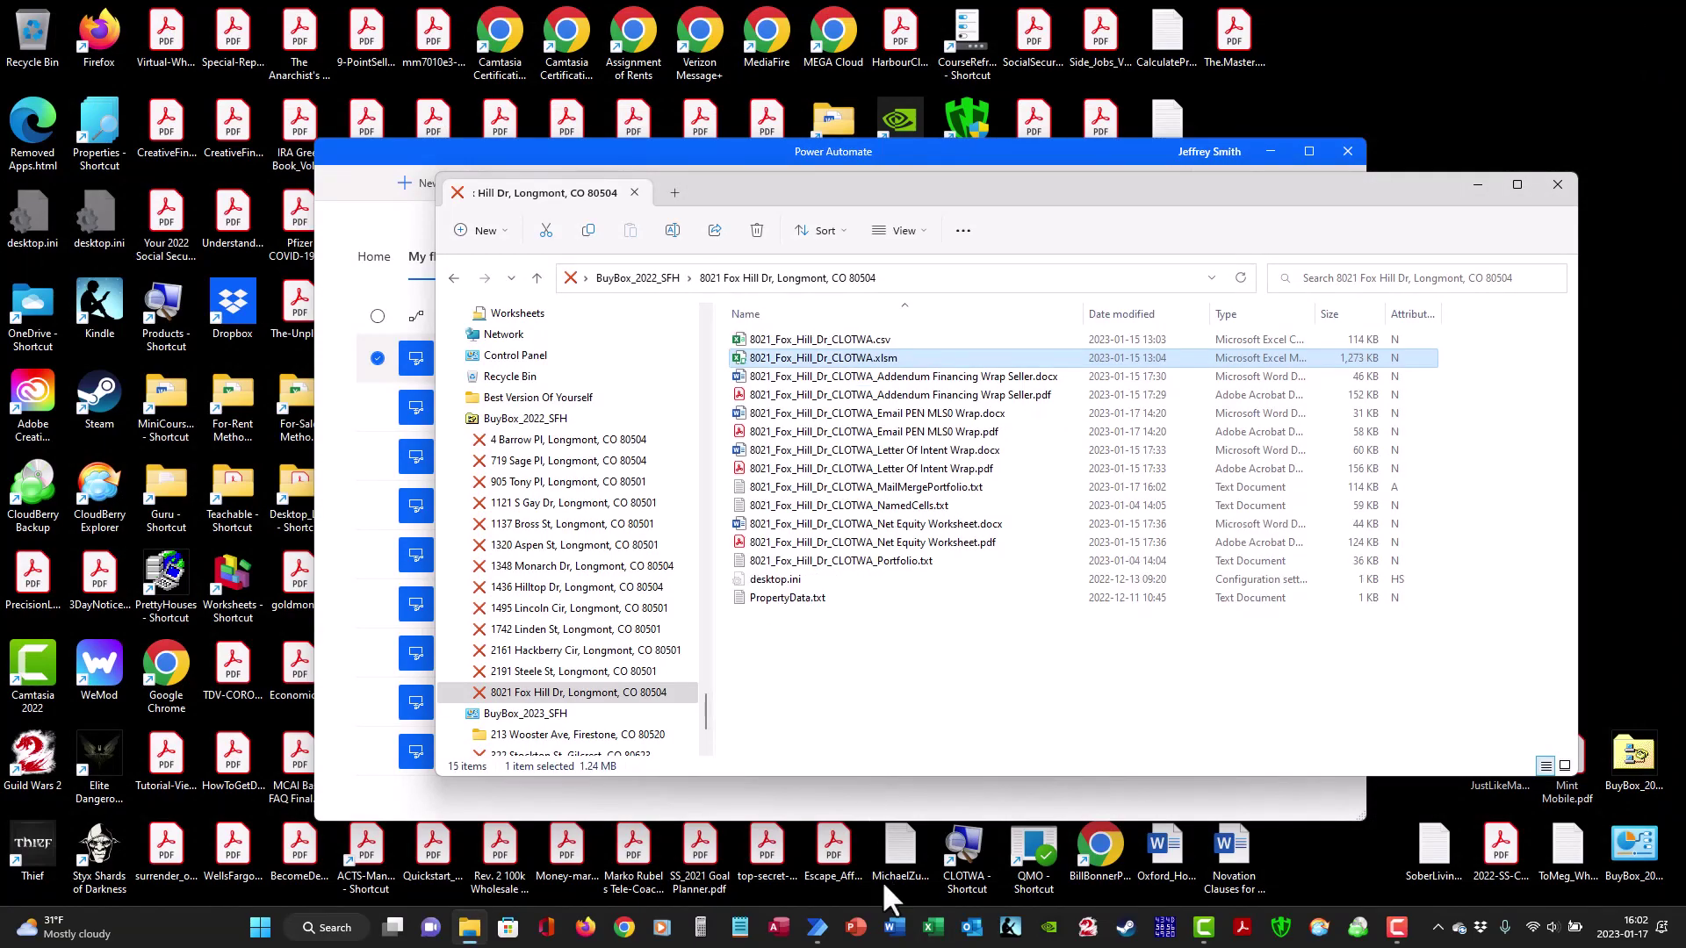
click(929, 929)
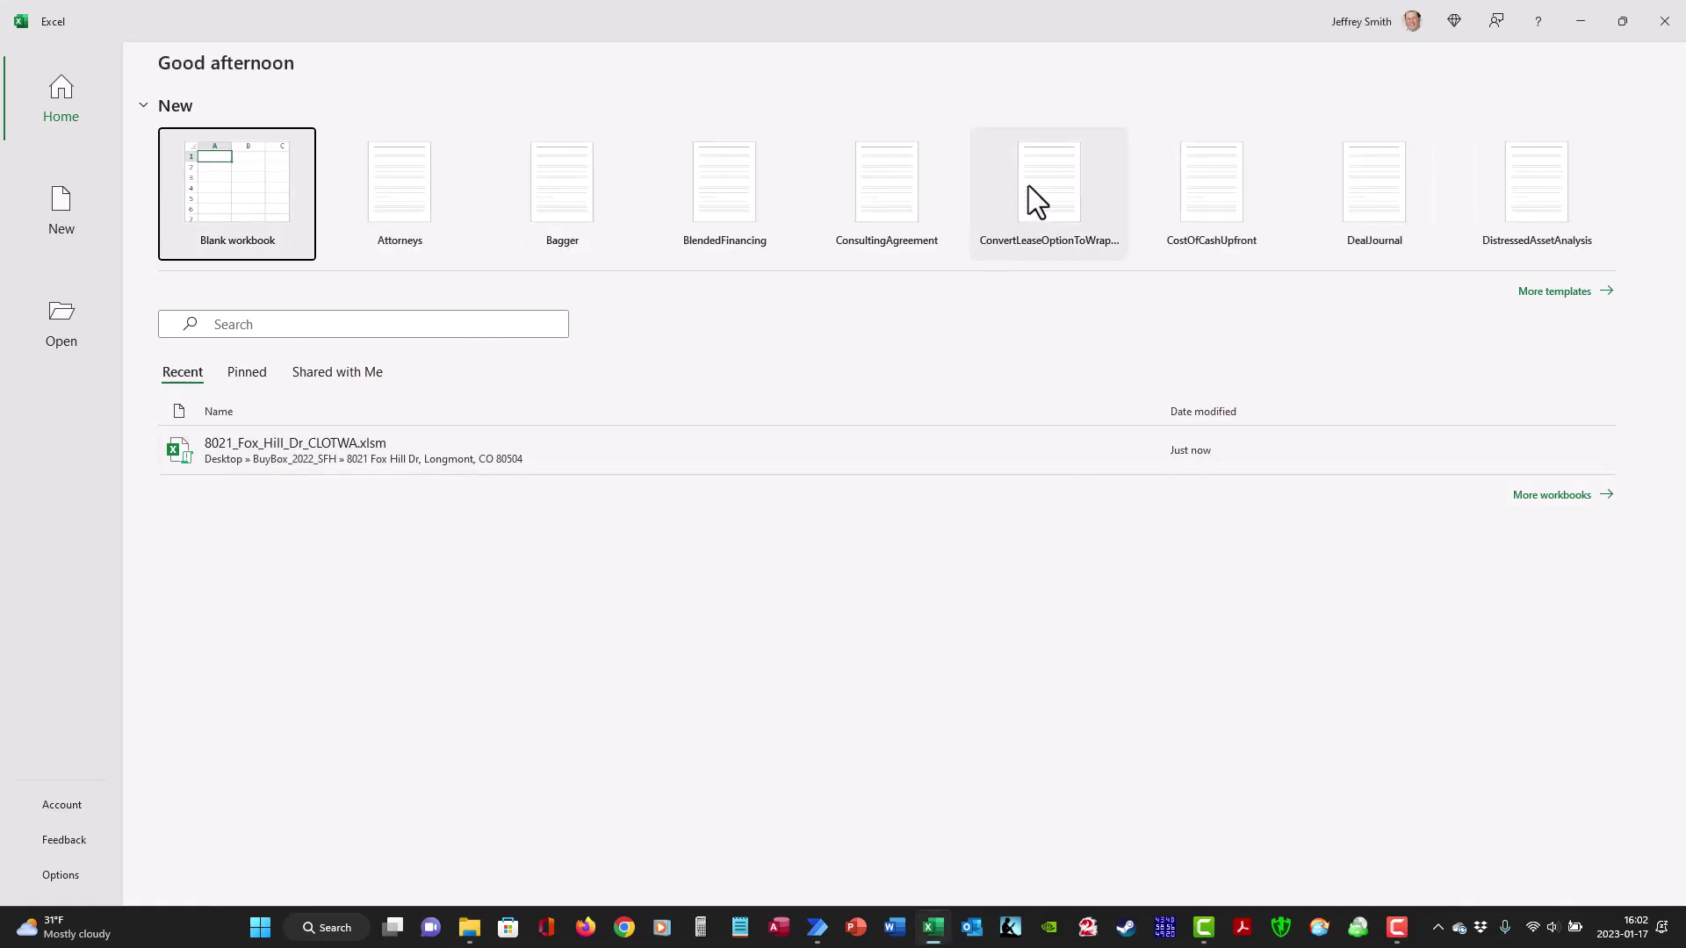
click(1029, 182)
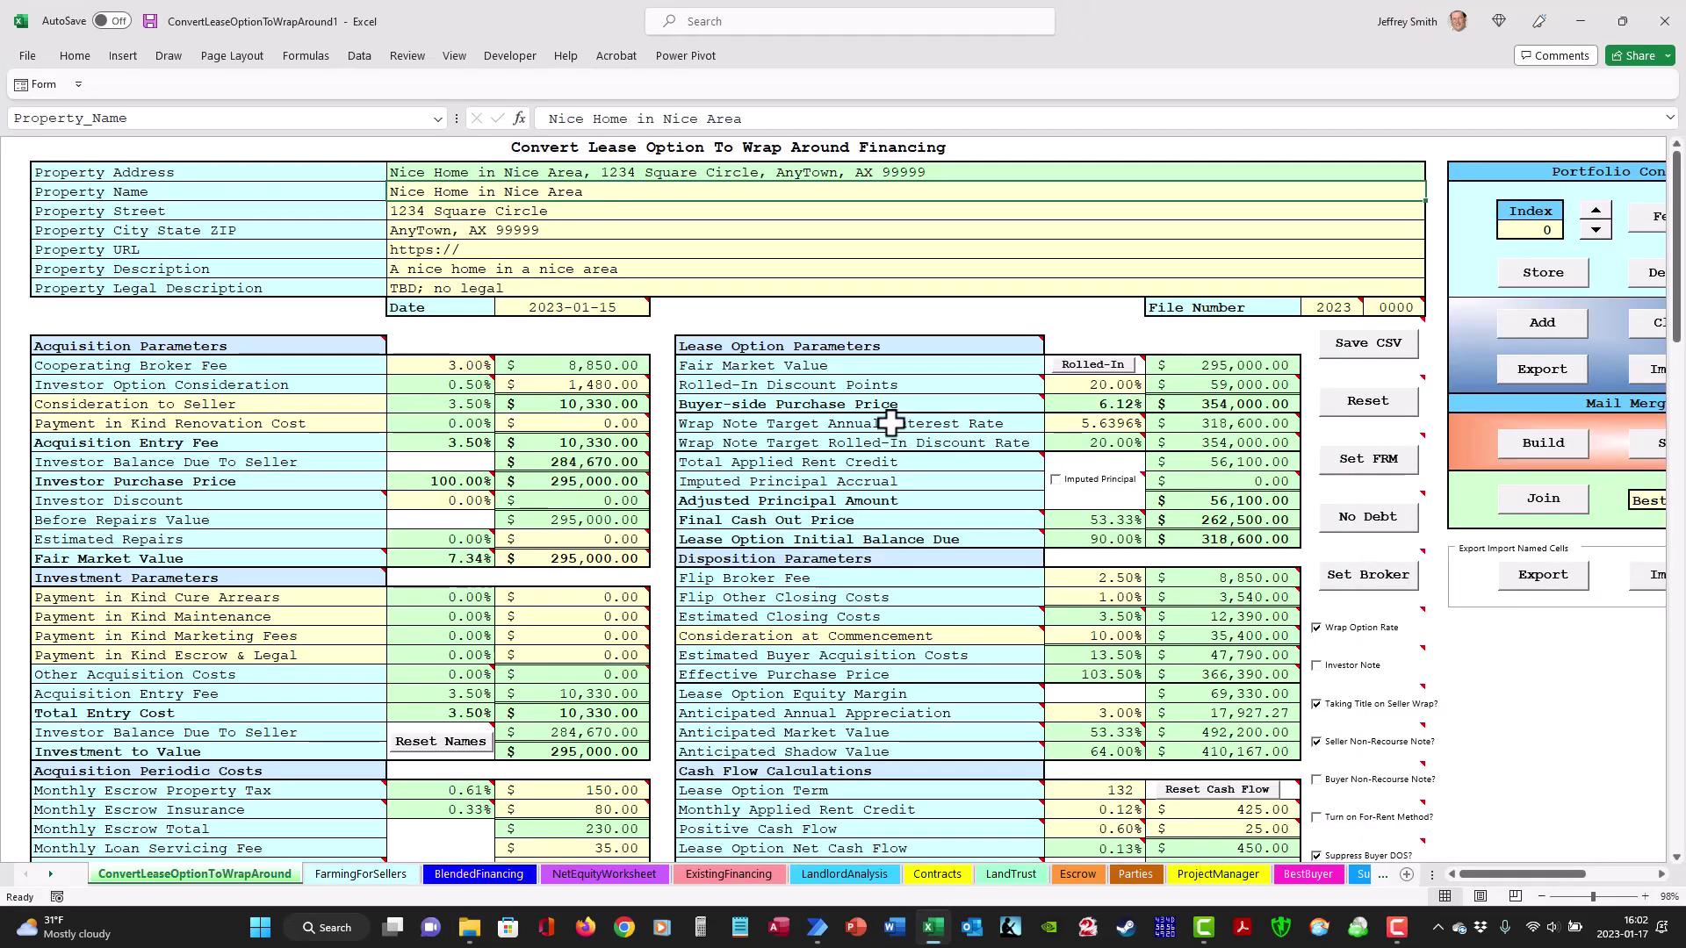
key(alt+Tab)
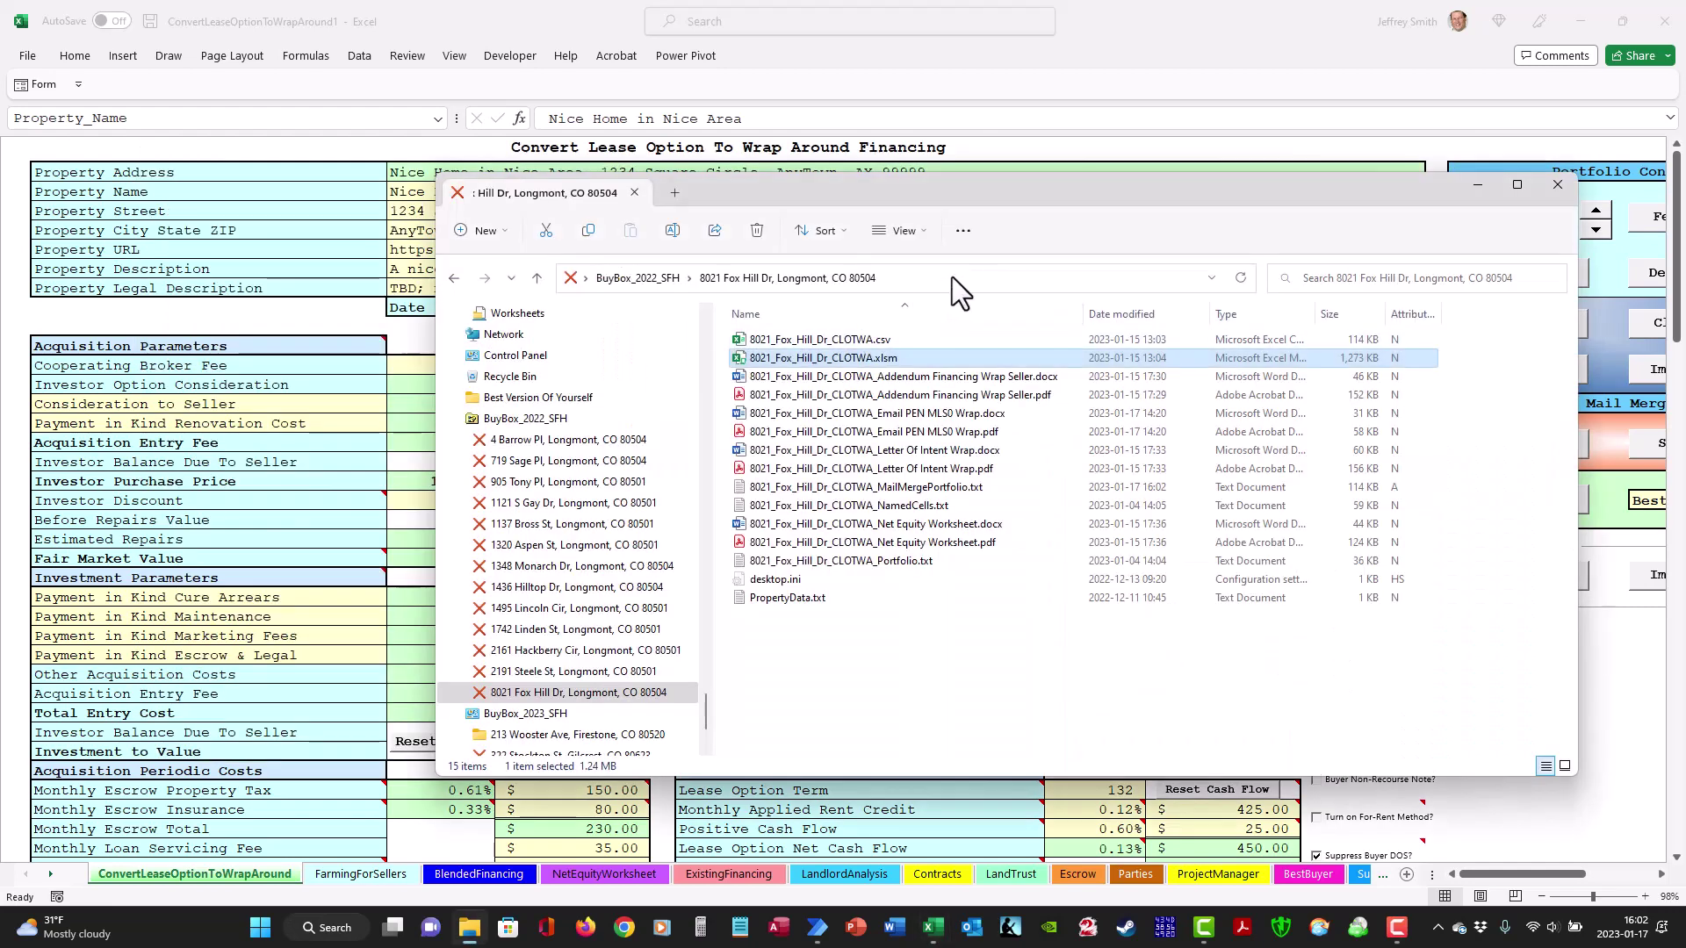
click(953, 275)
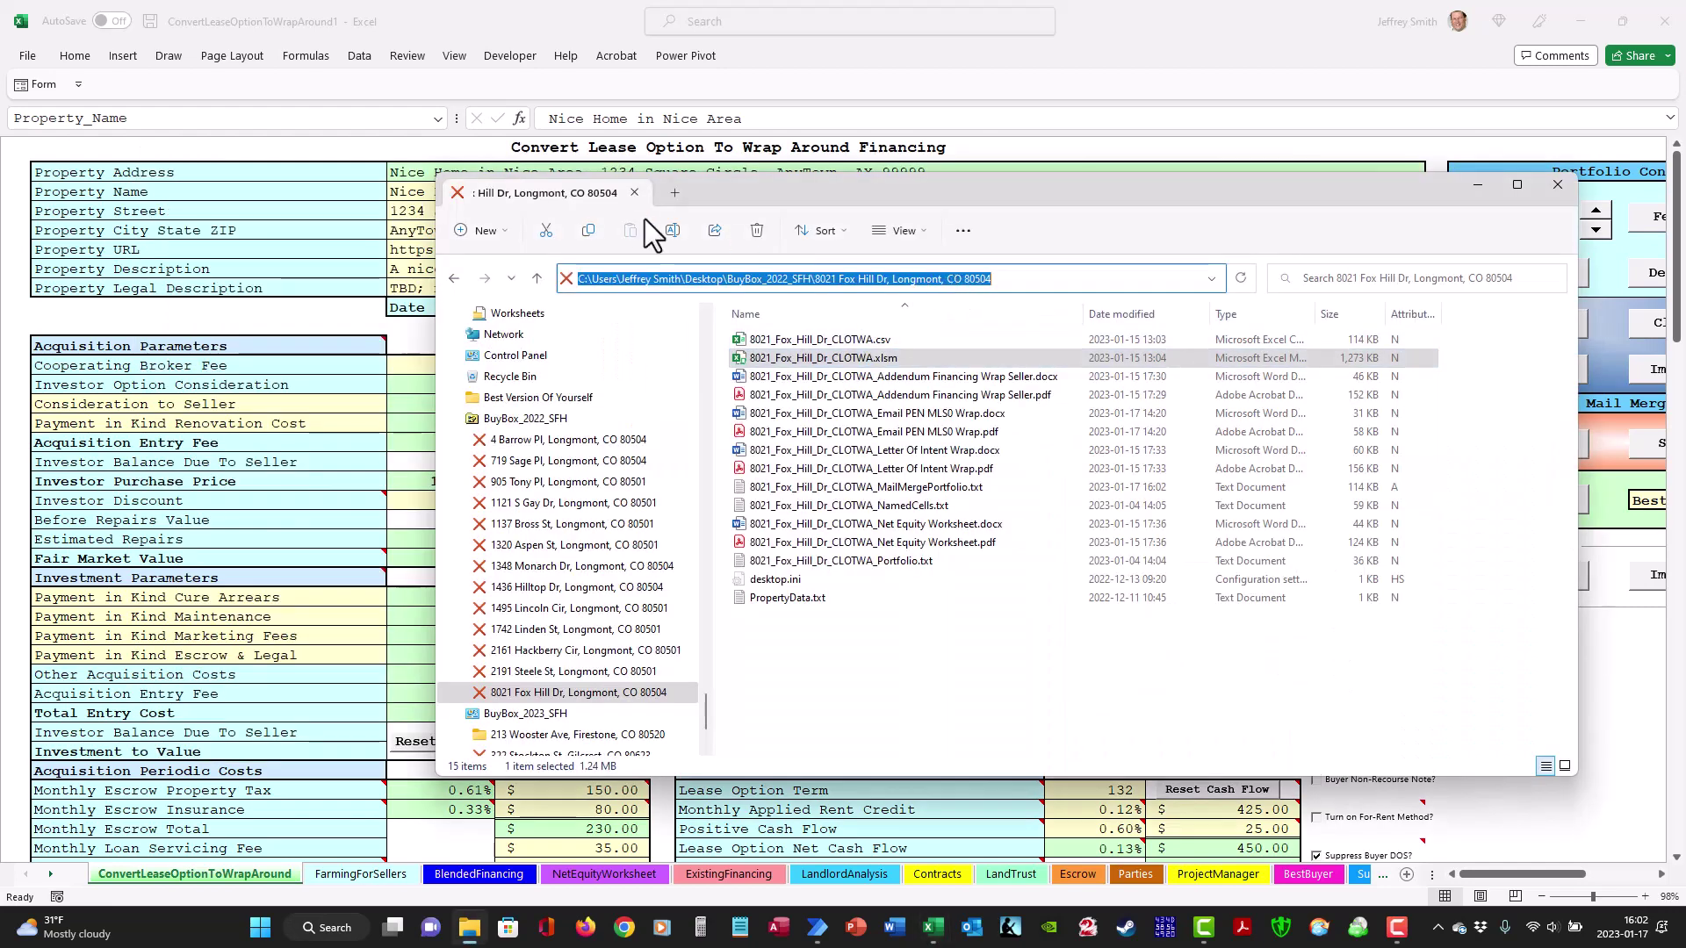
click(587, 231)
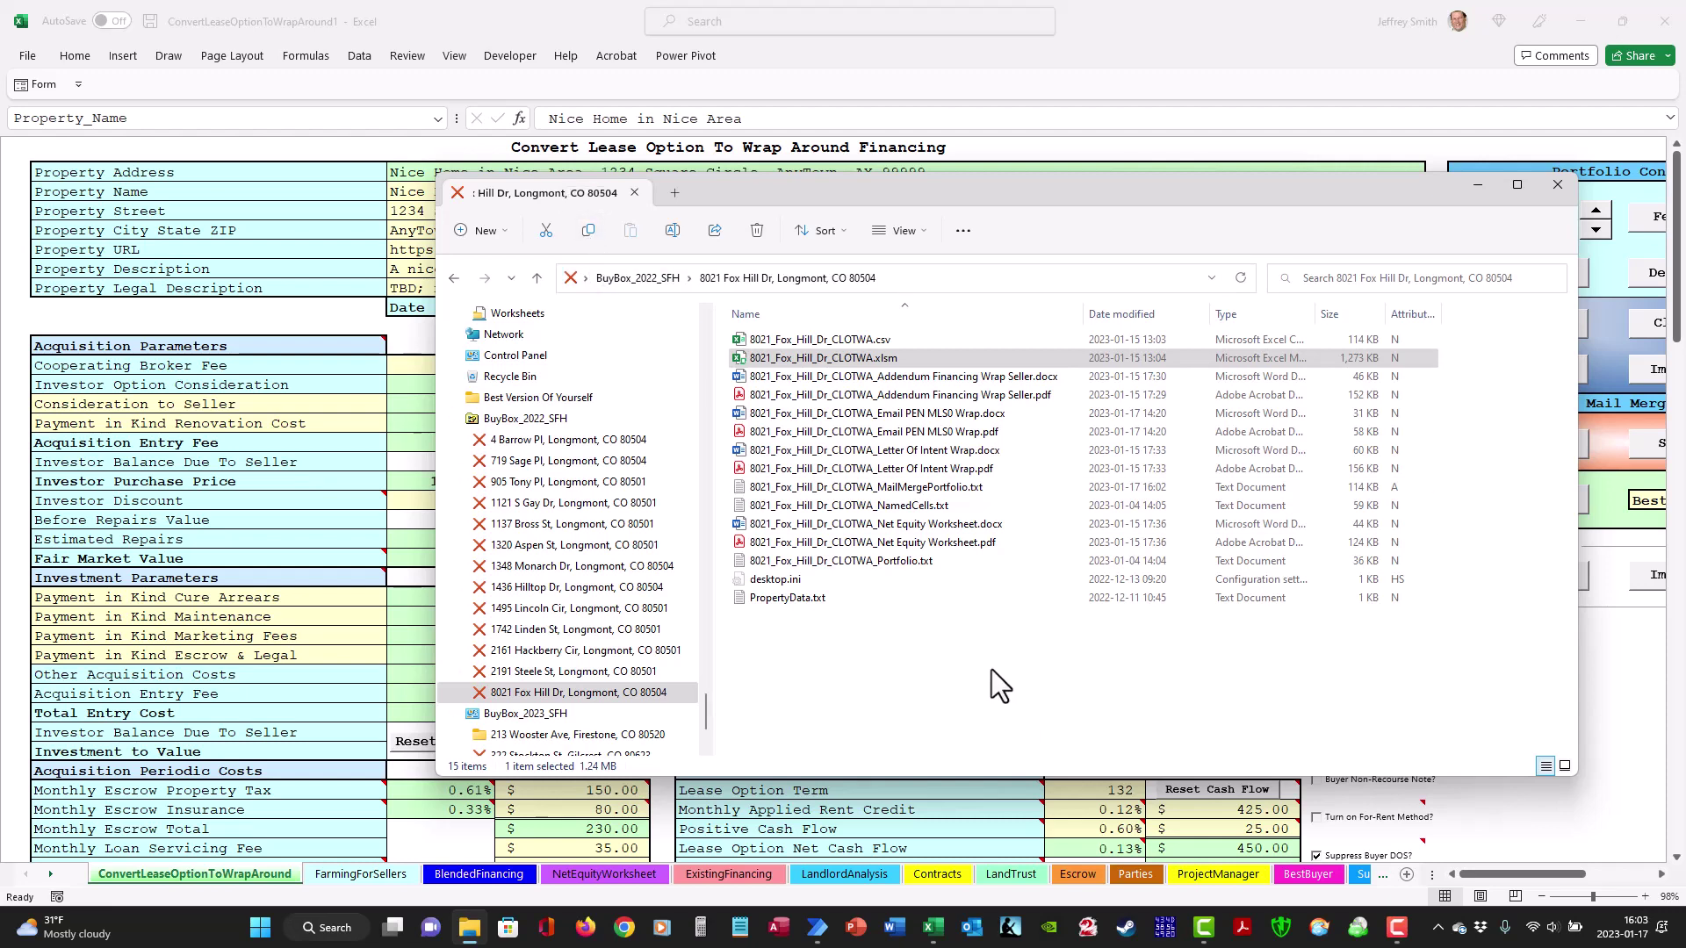
key(alt+Tab)
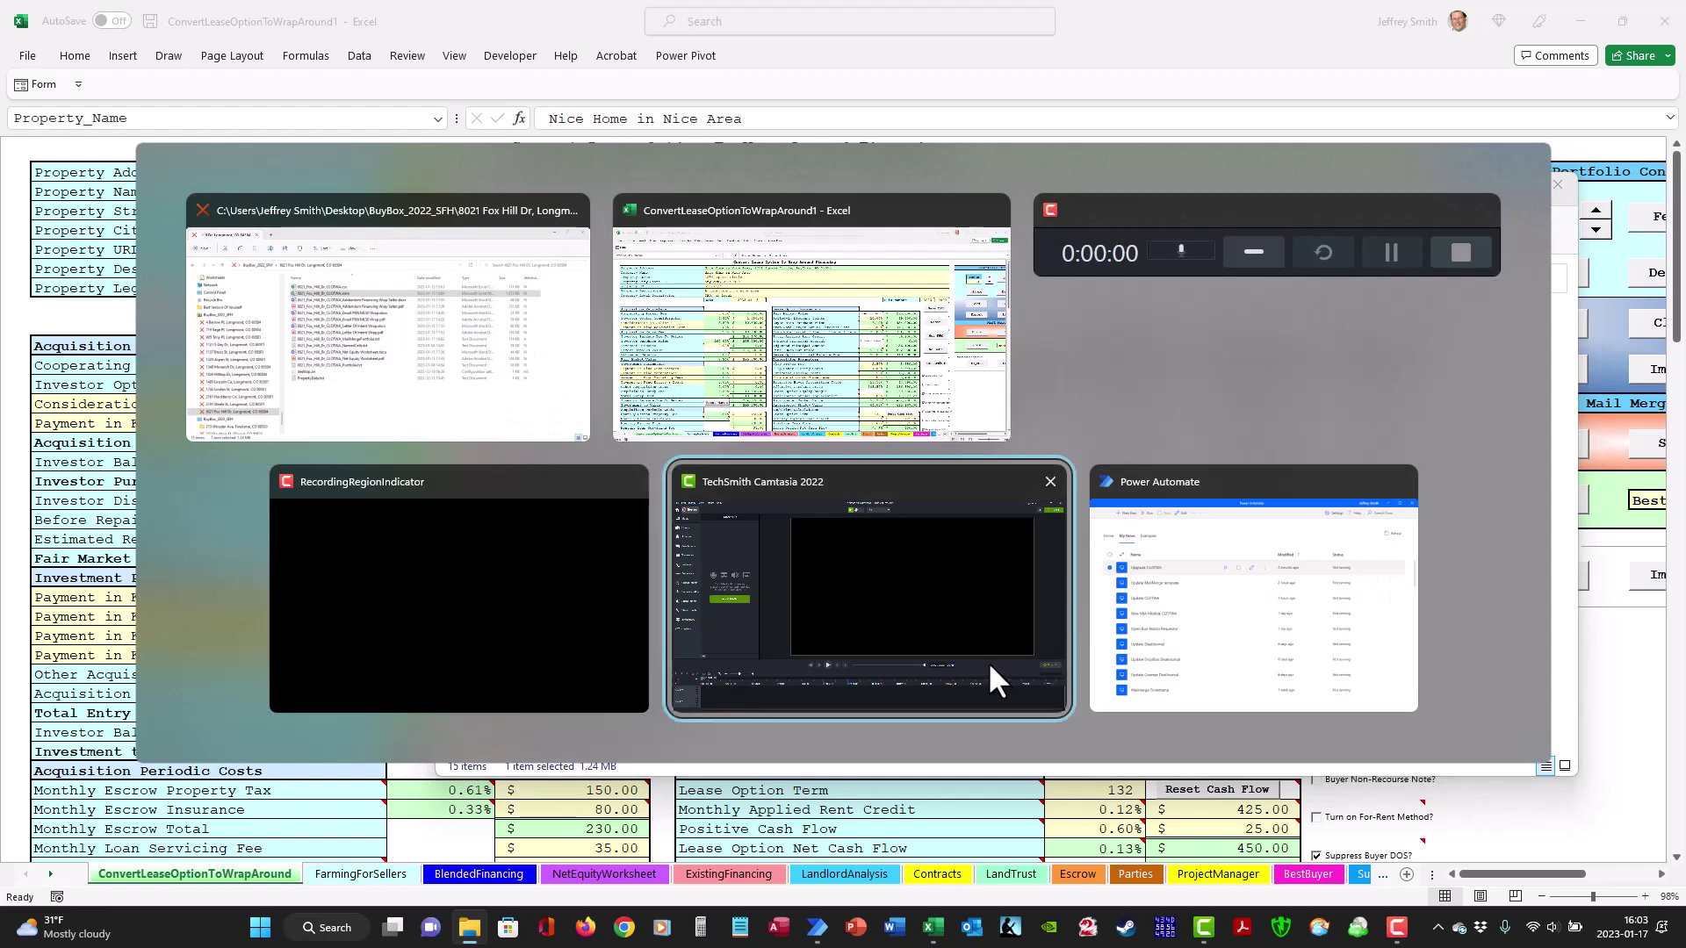
- Run the Upgrade CLOTWA flow from Power Automate's My flows list
key(alt+Tab)
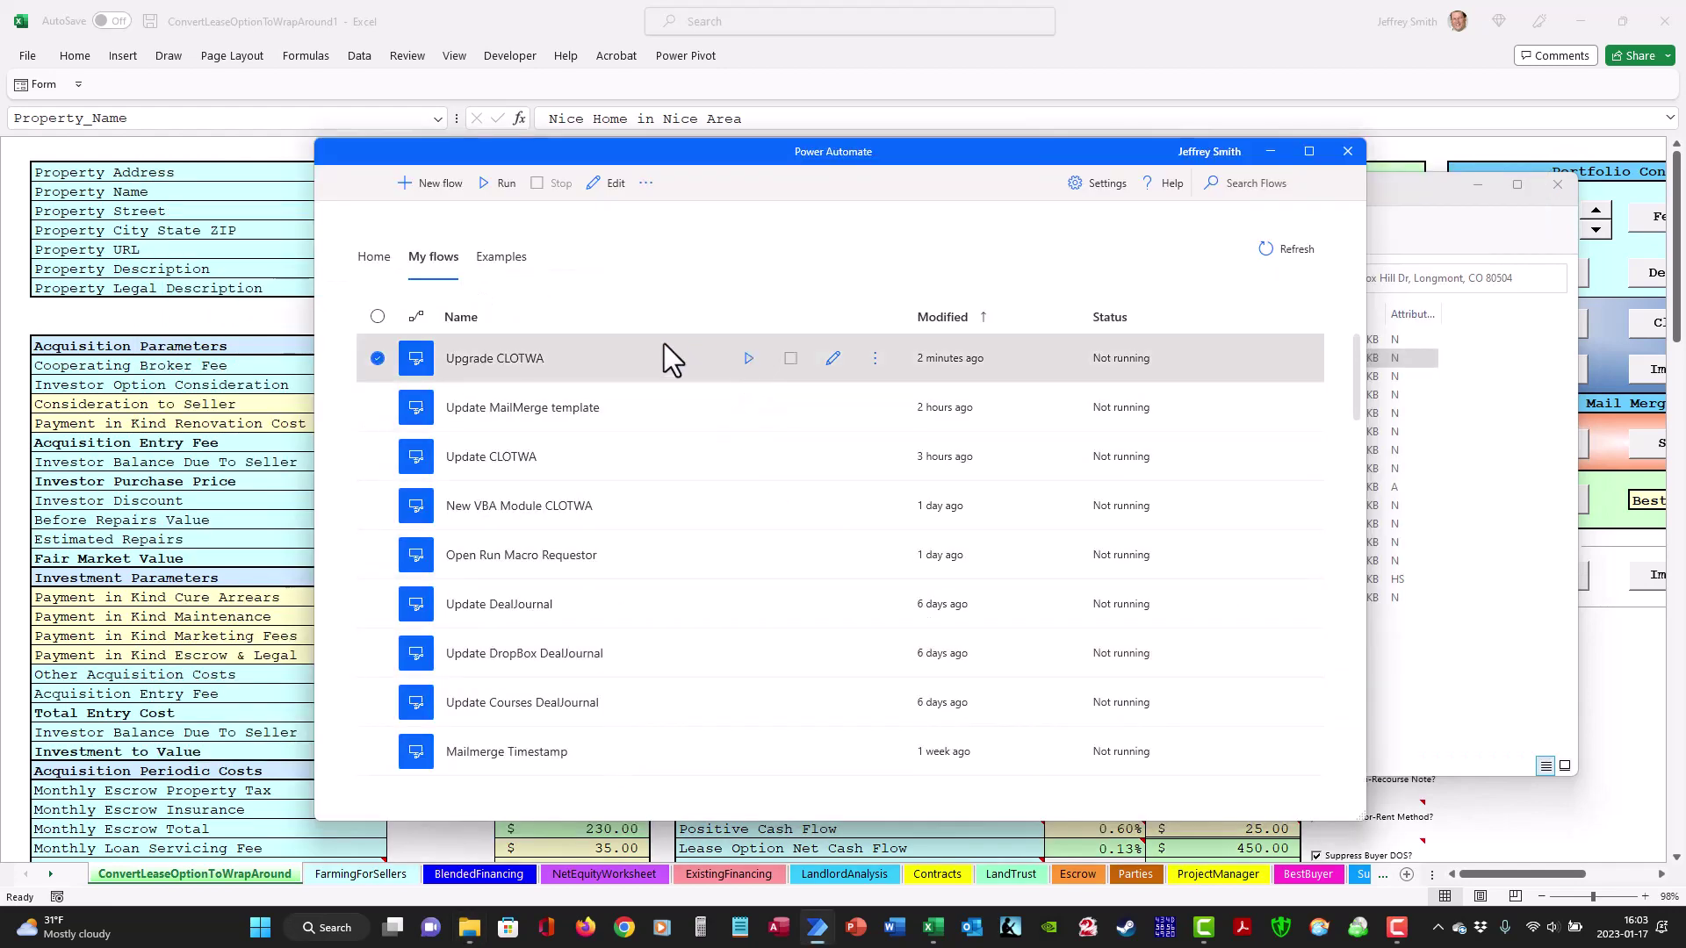
click(749, 358)
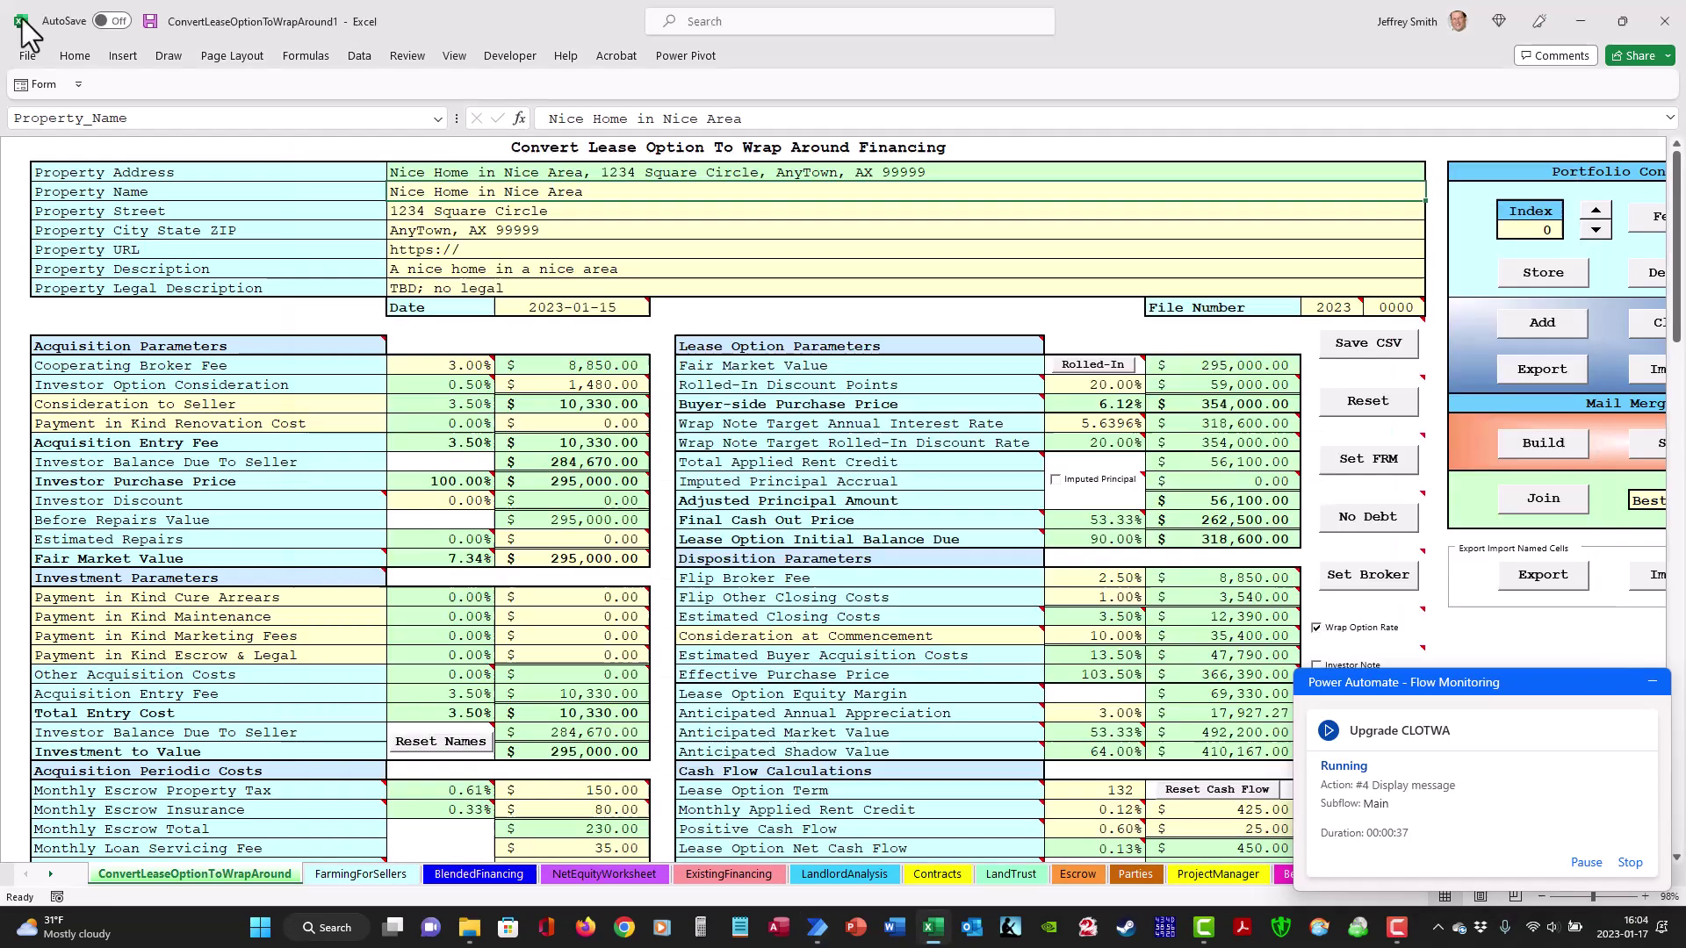
click(23, 19)
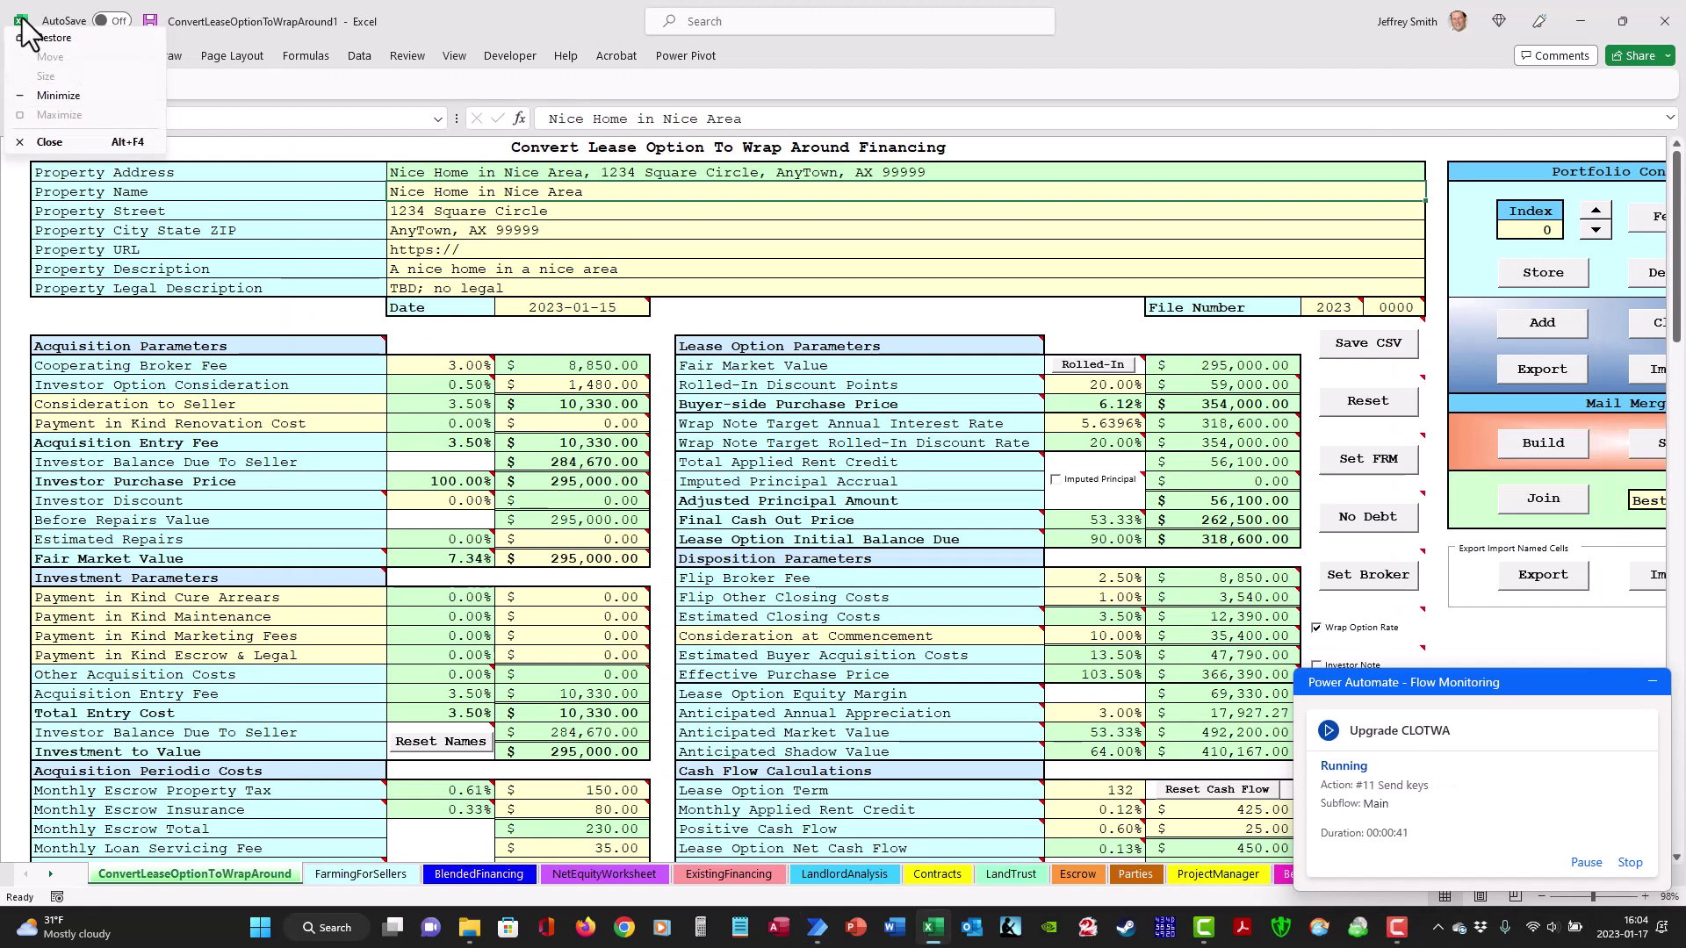
key(alt+f)
key(a)
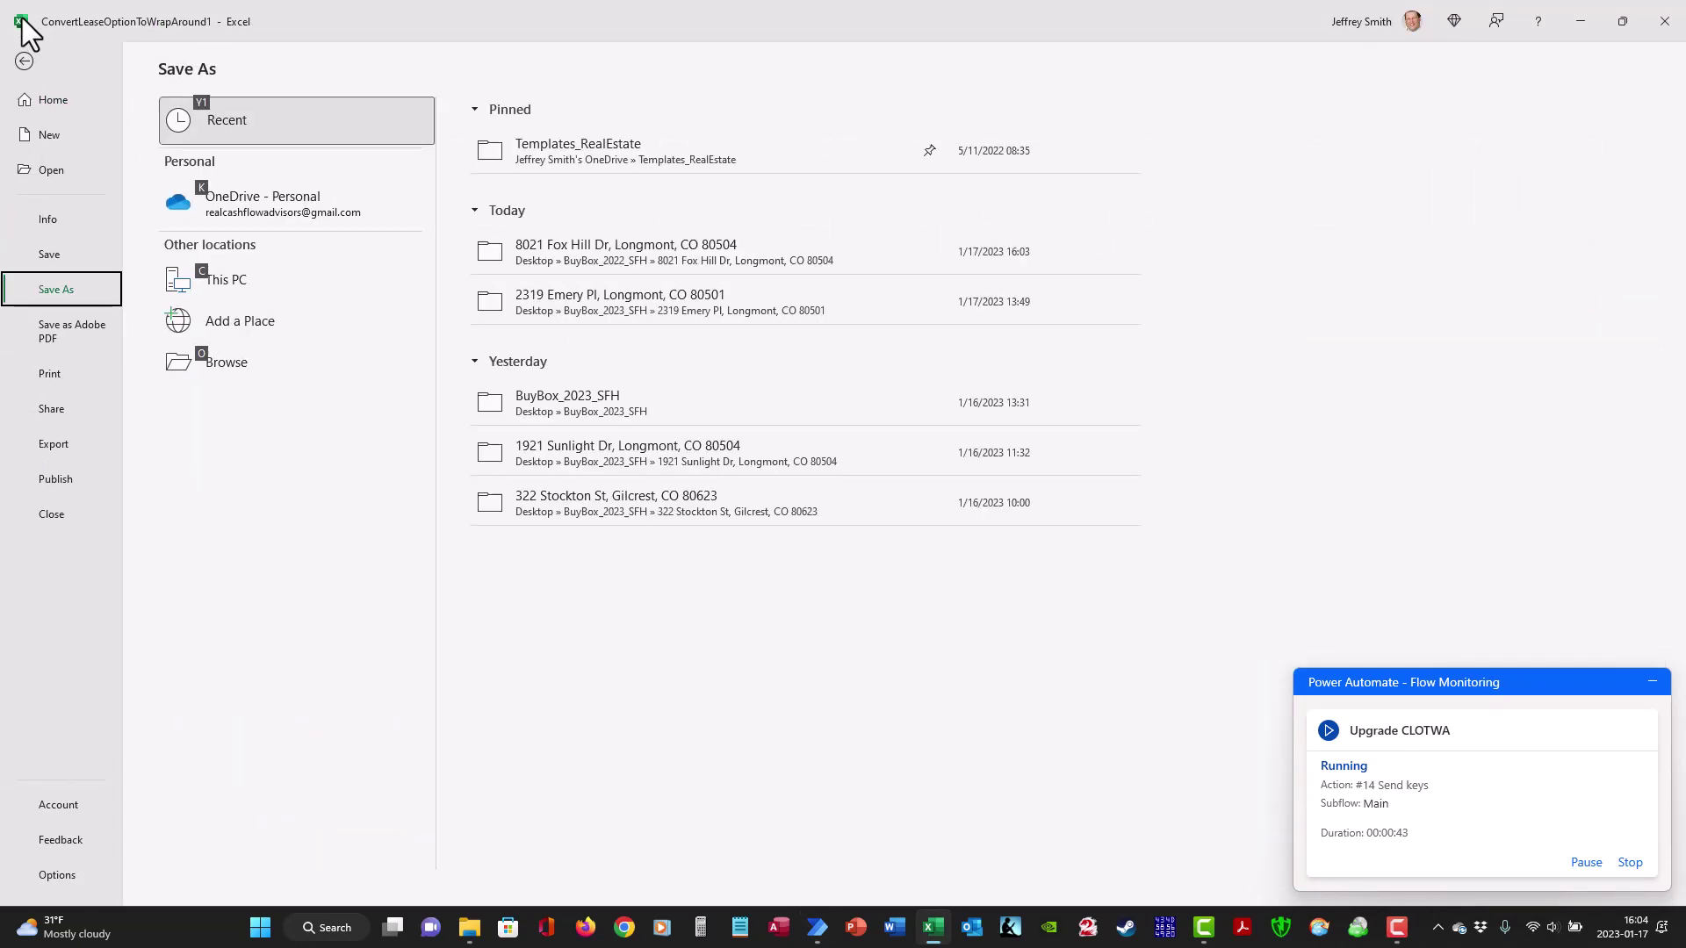
text(o)
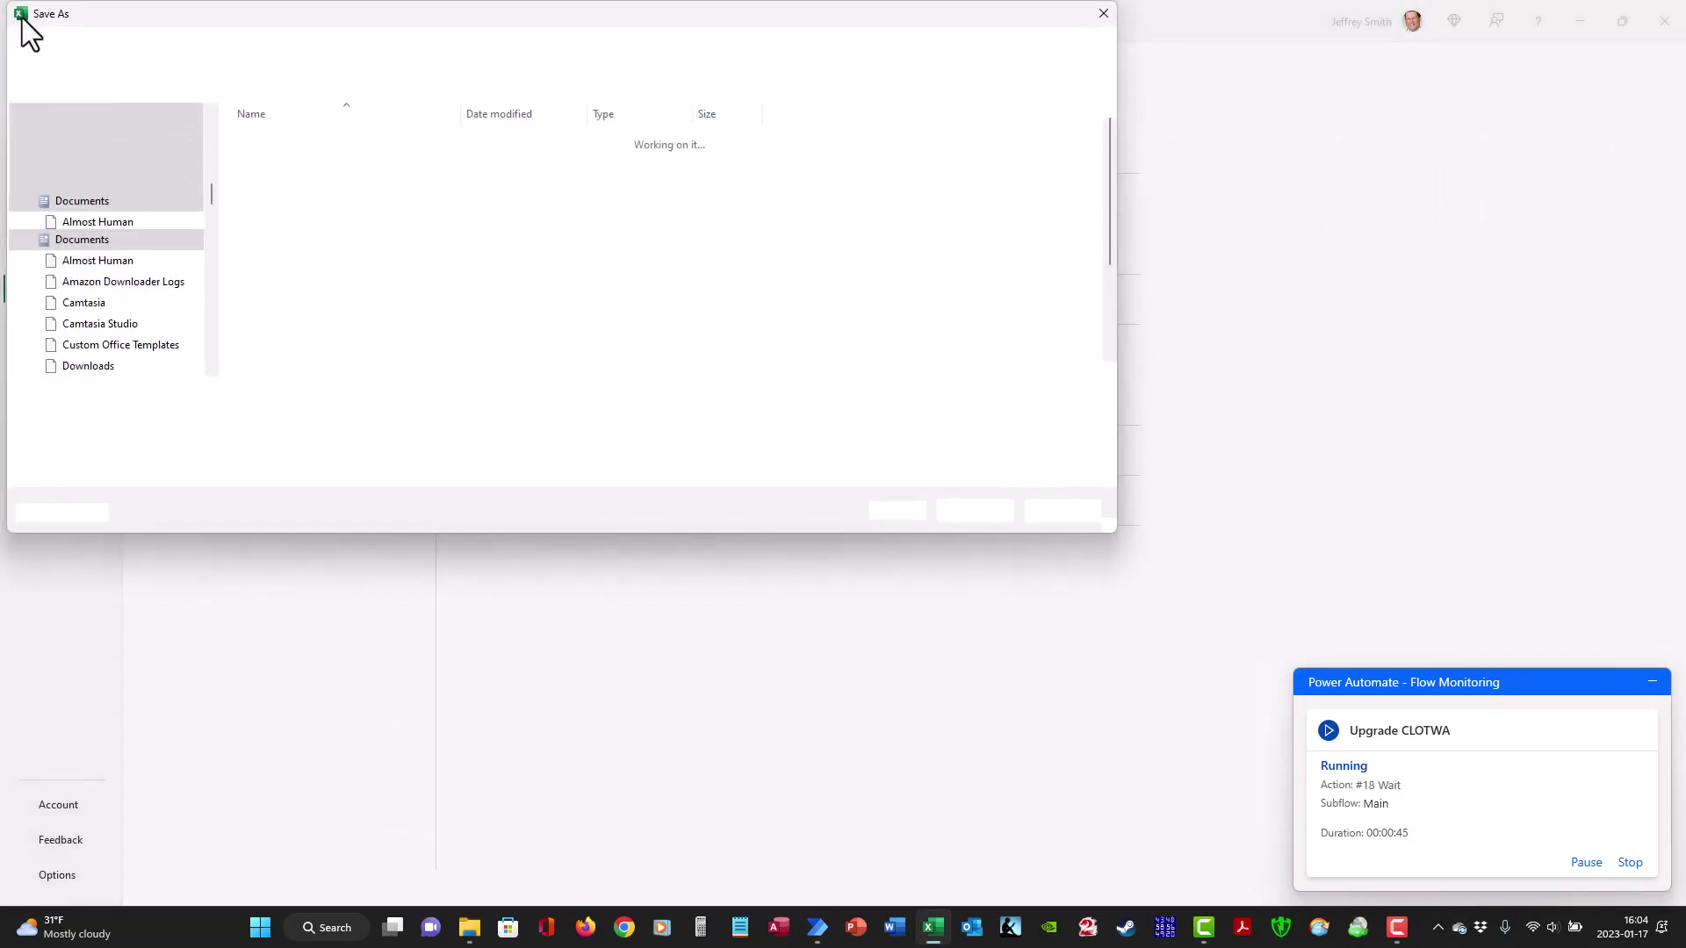
key(Return)
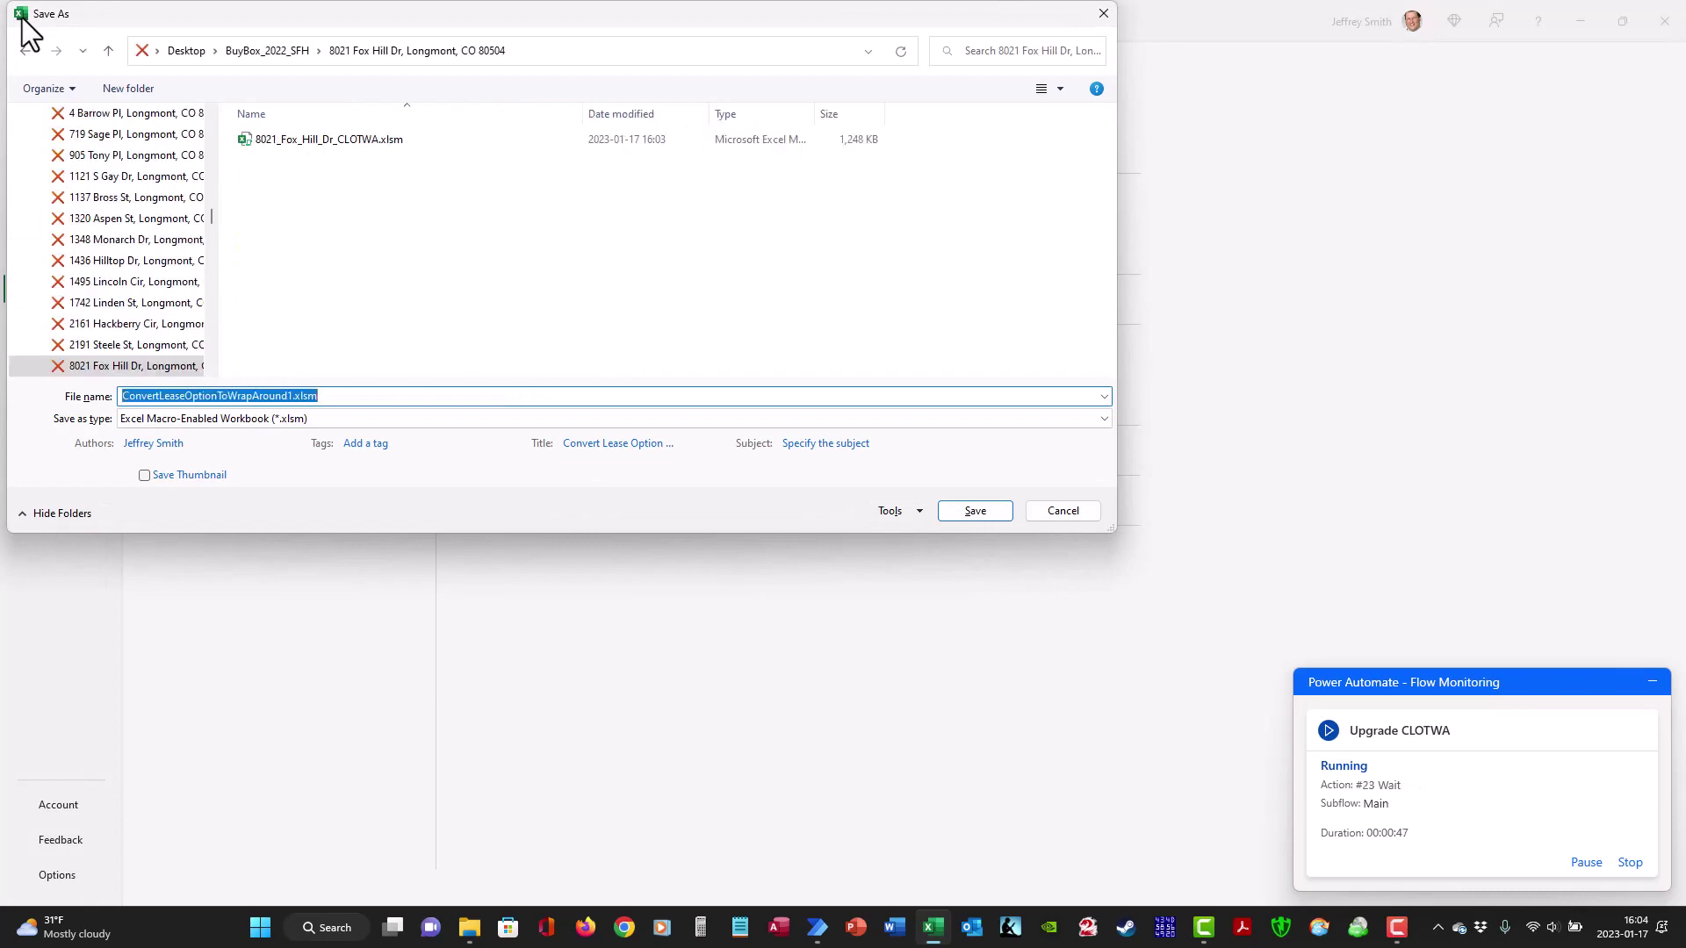
key(Return)
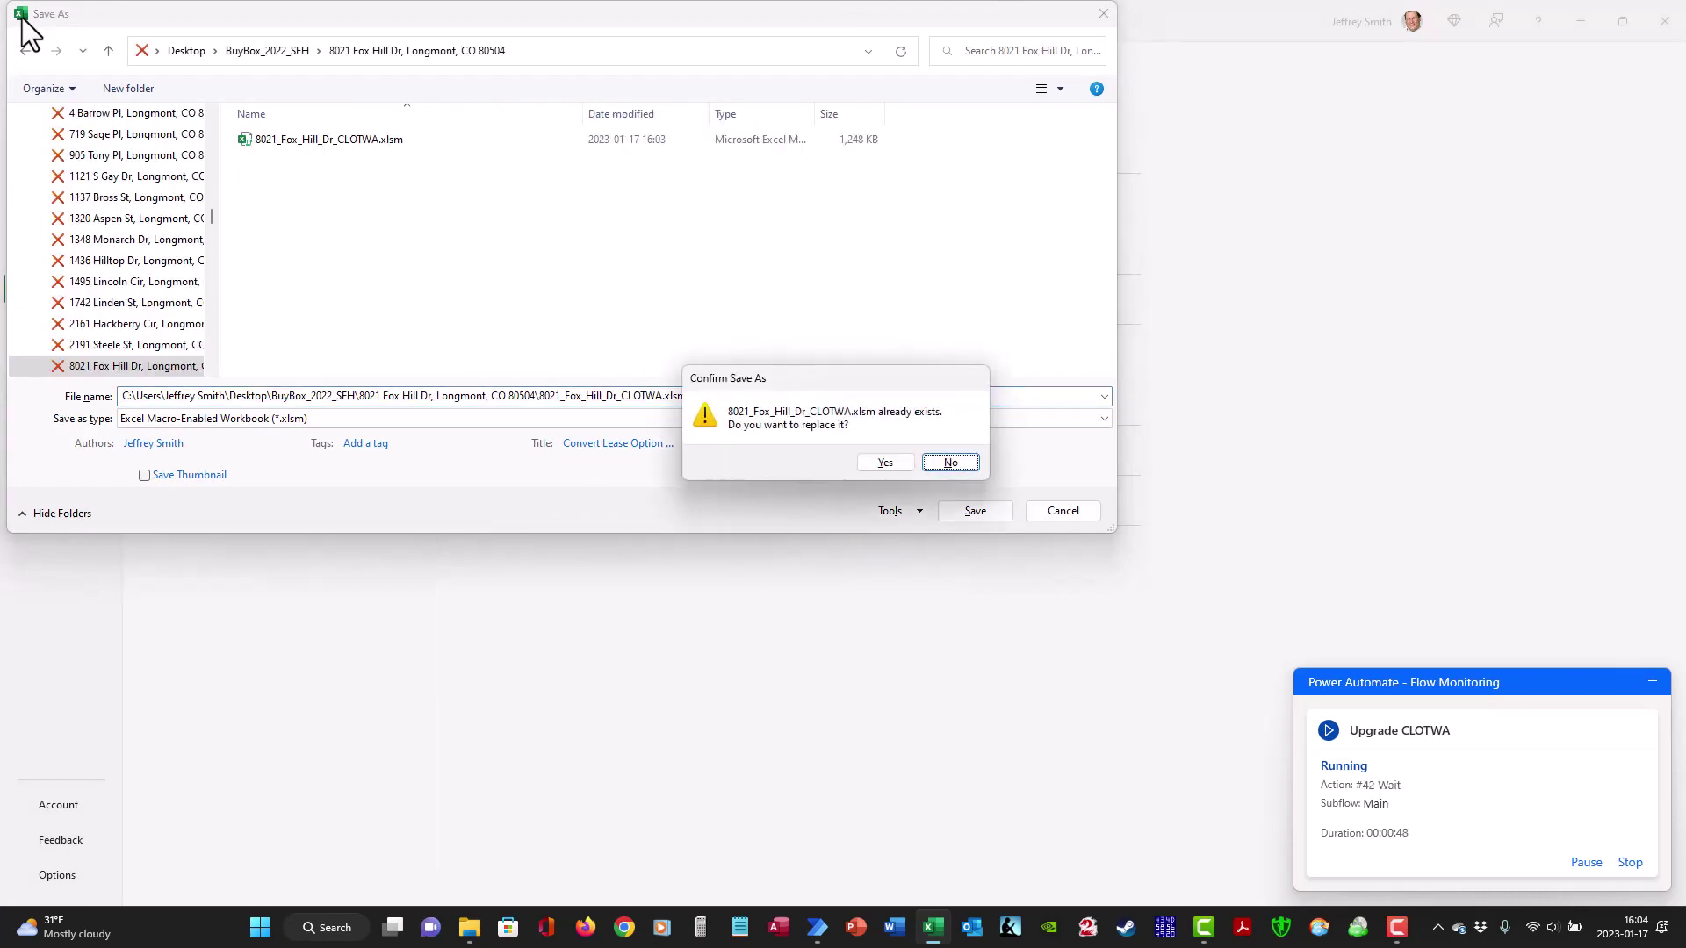
key(Left)
key(Return)
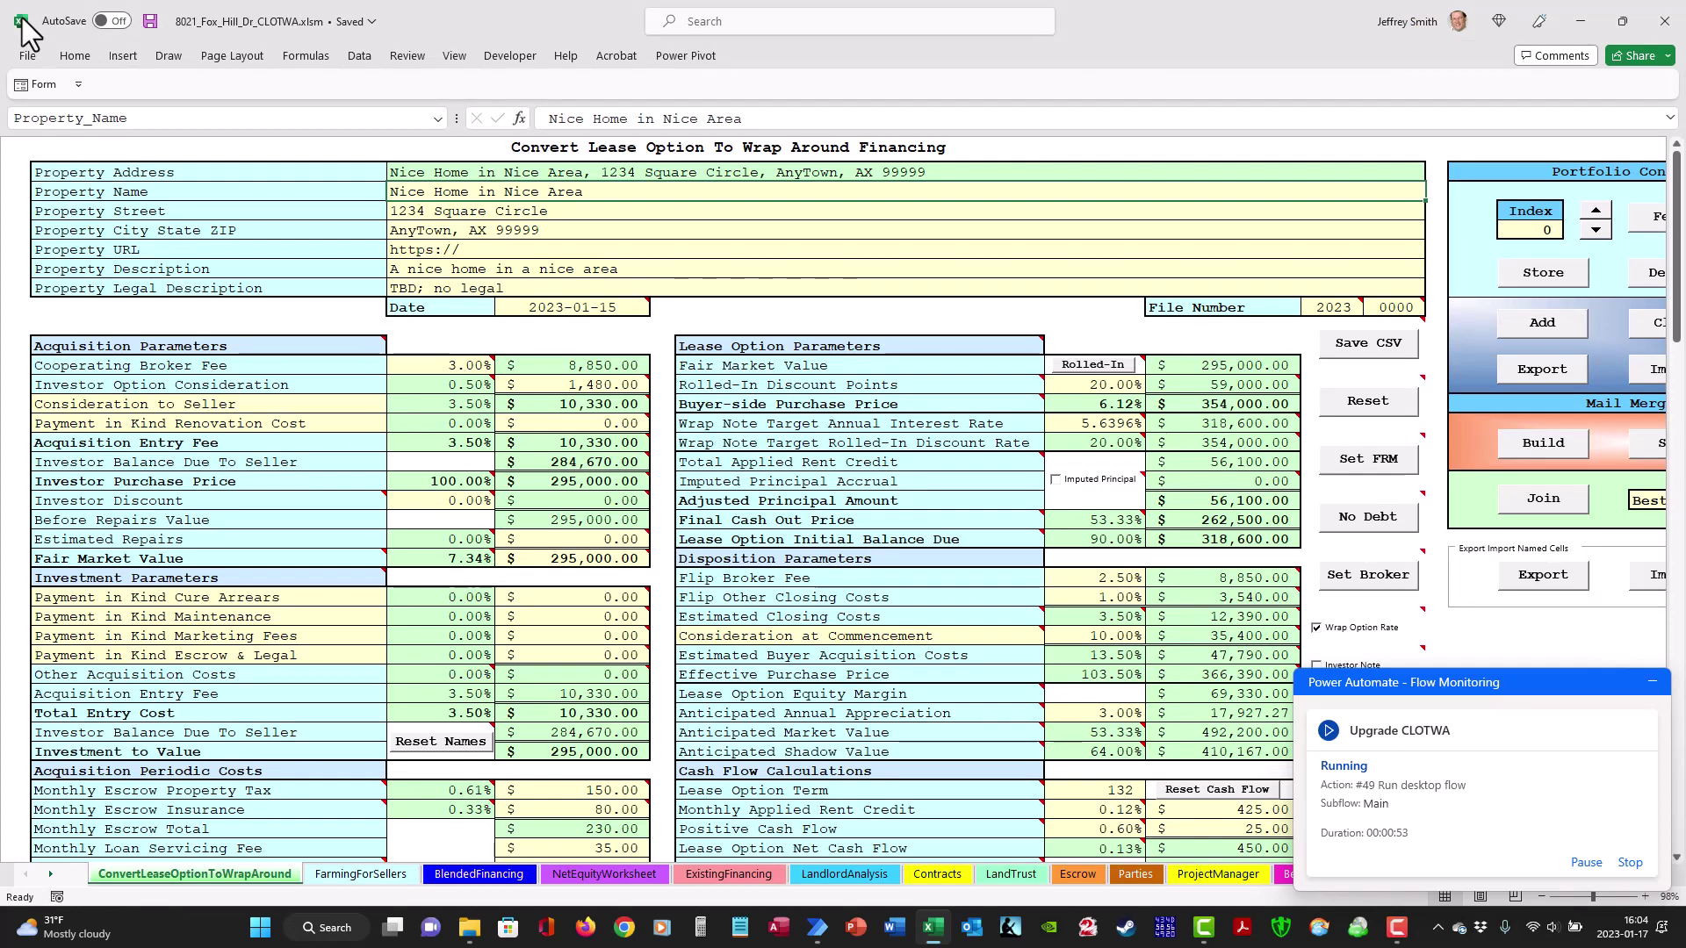
- Run the BuildMailMergeValuation macro
key(alt+l)
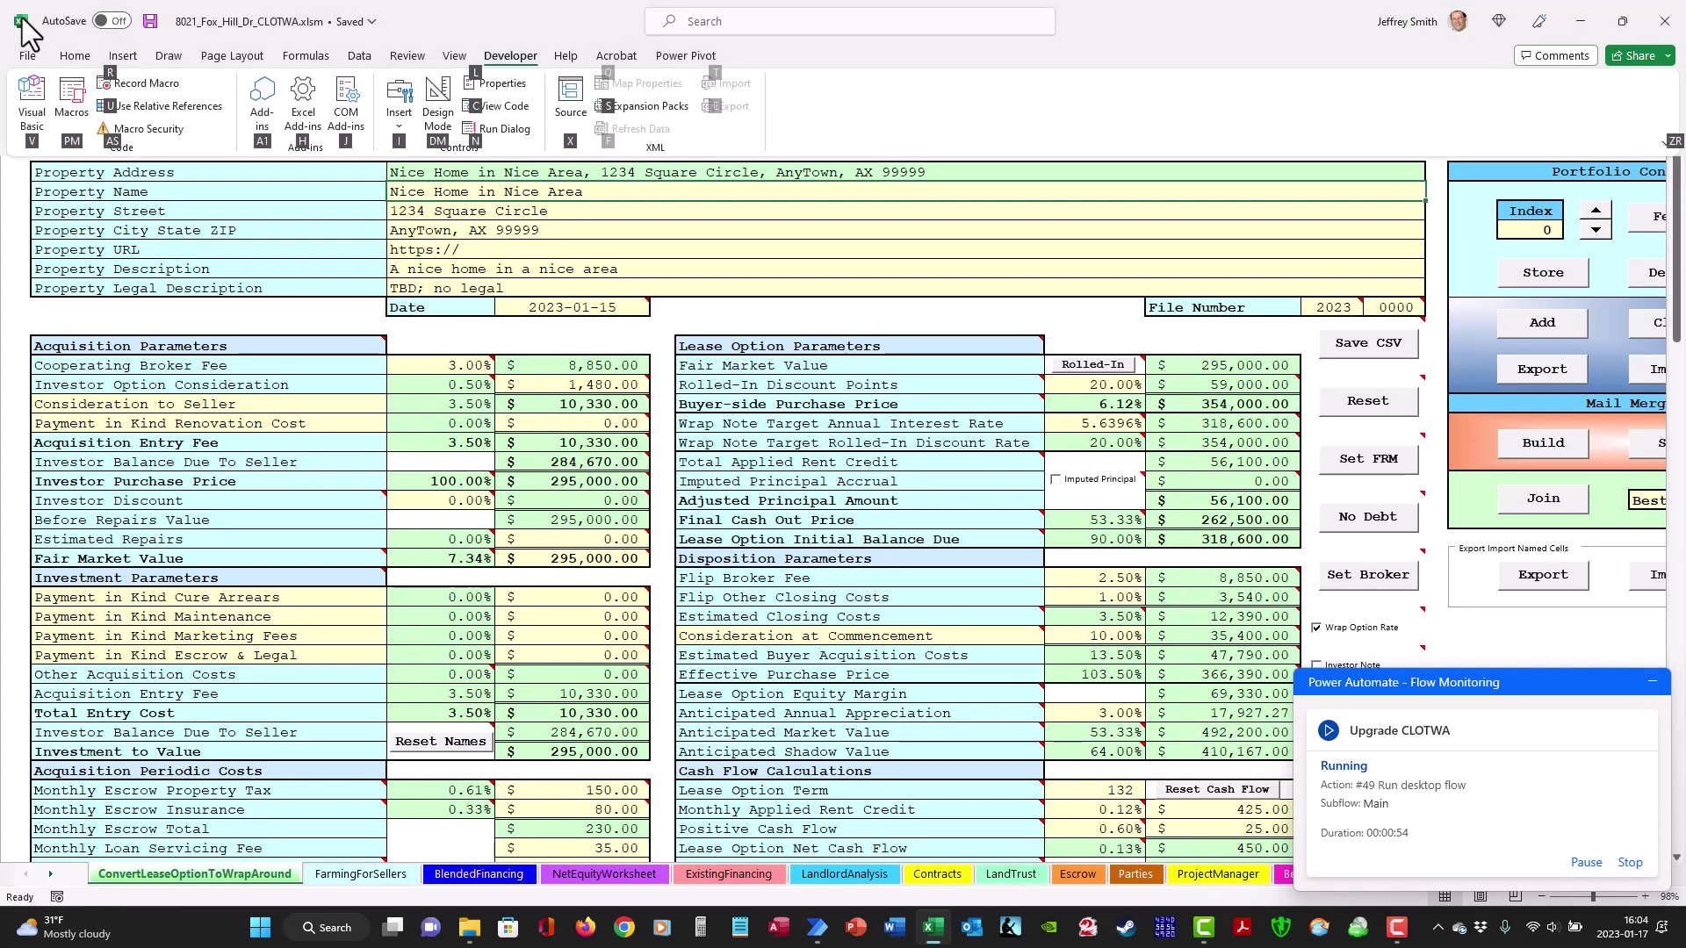
key(v)
key(m)
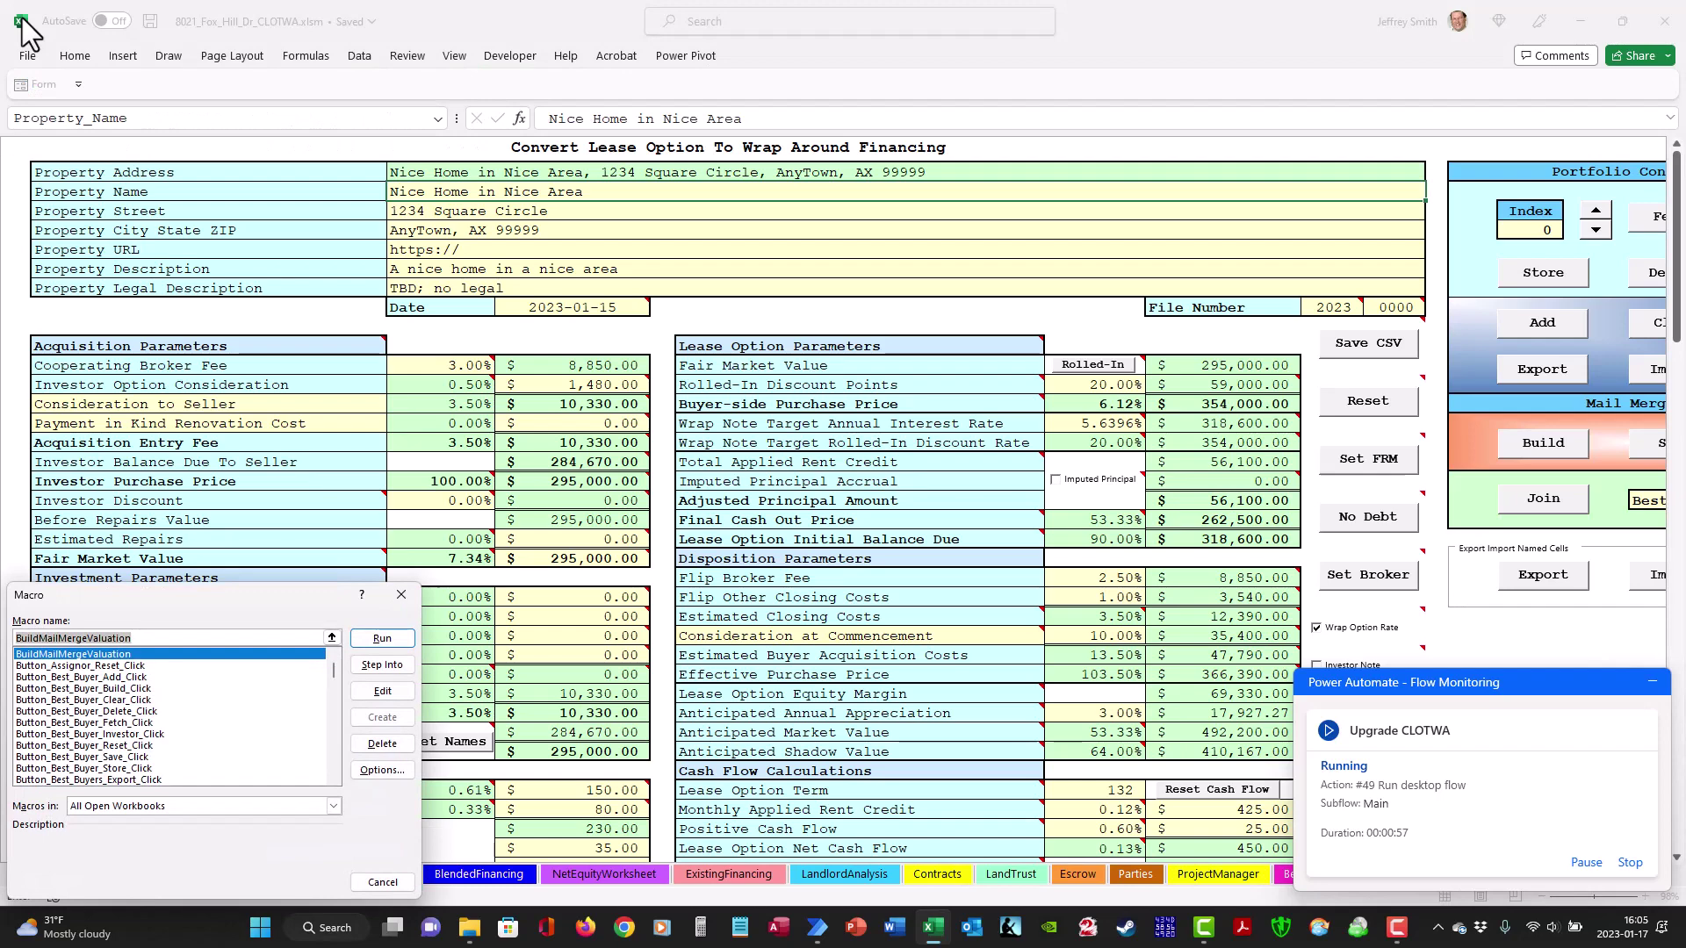
key(Return)
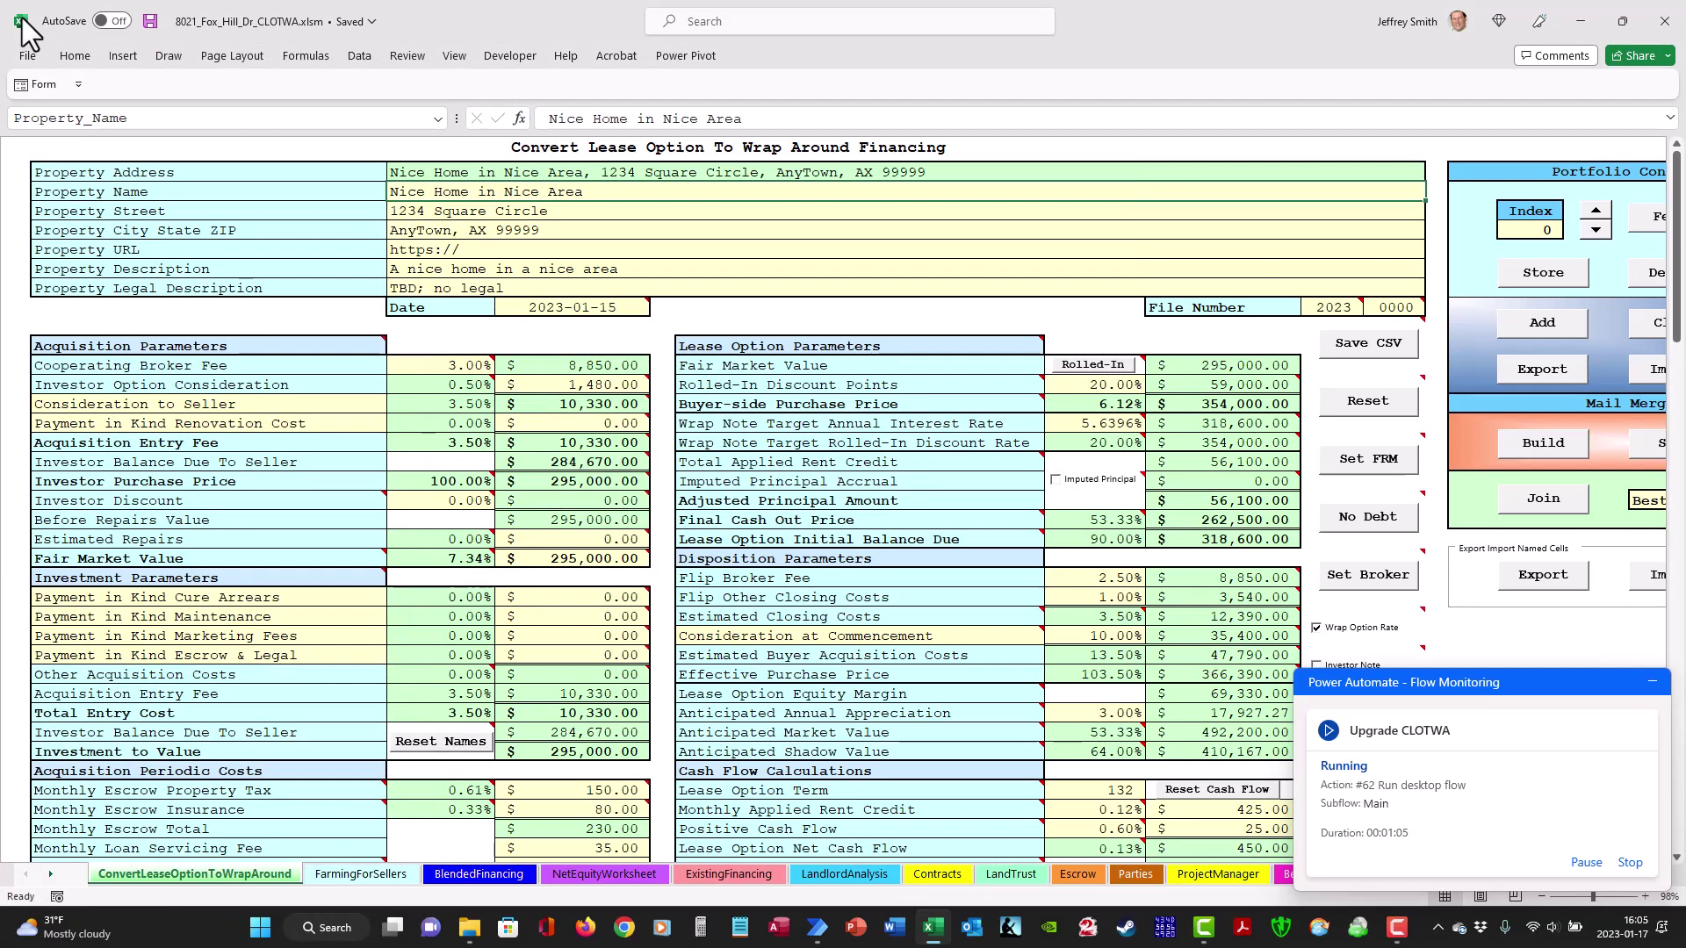
- Run the macro that imports the named-cells text file
key(alt+l)
key(Escape)
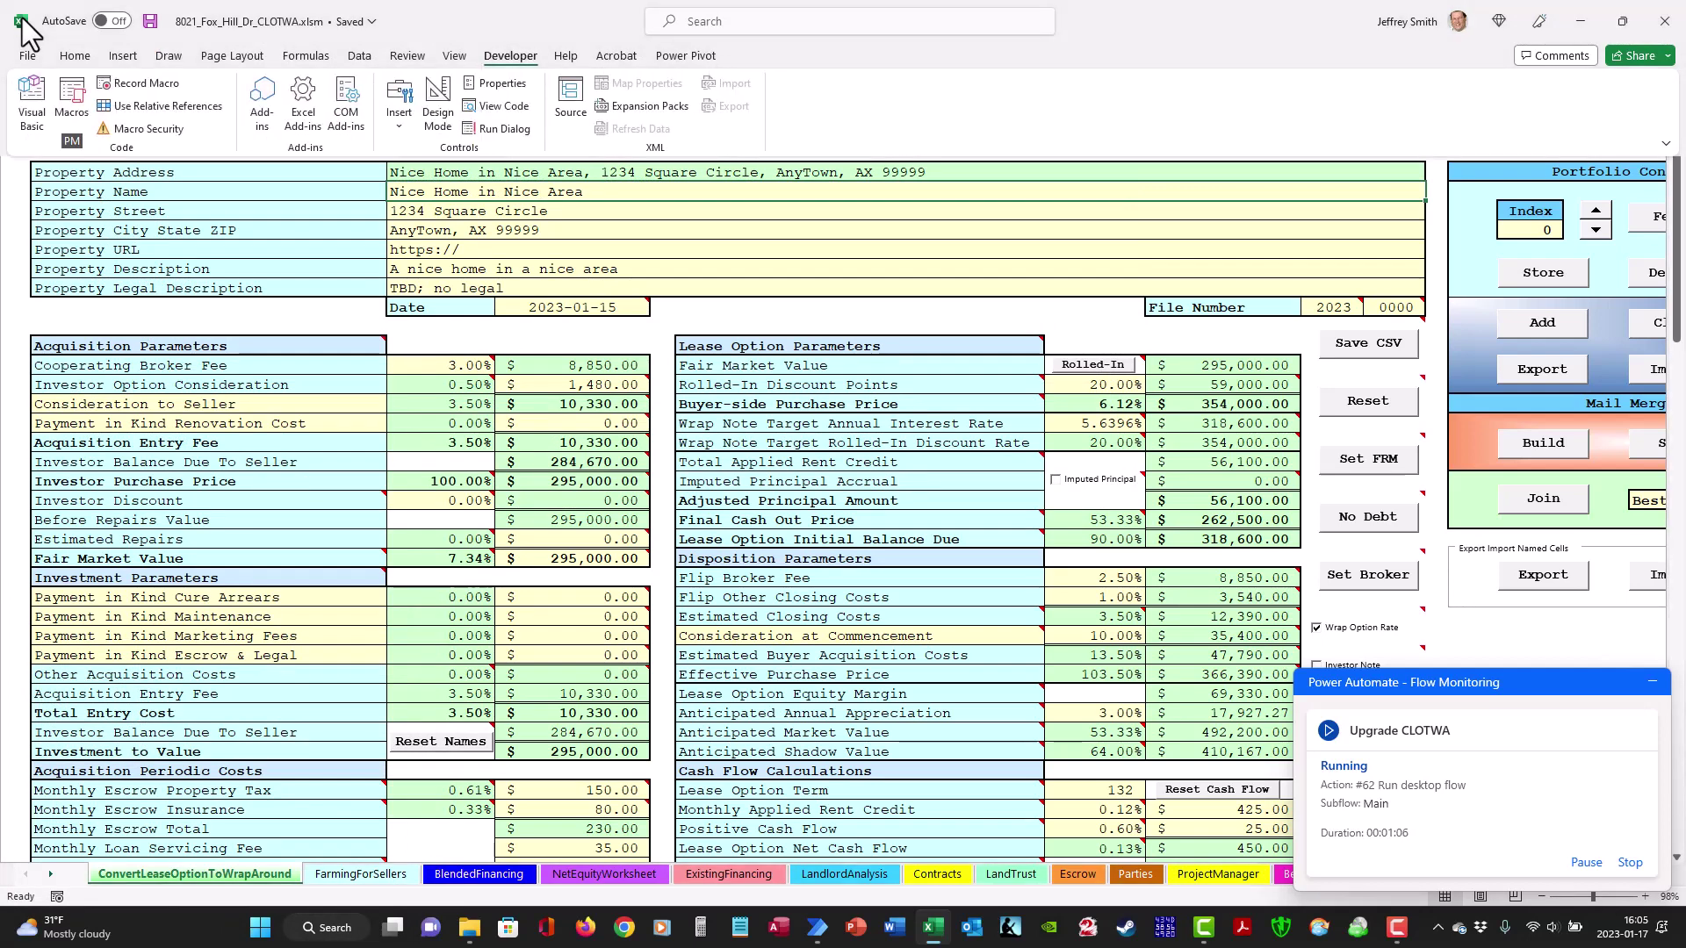
key(ctrl+F1)
key(alt+F8)
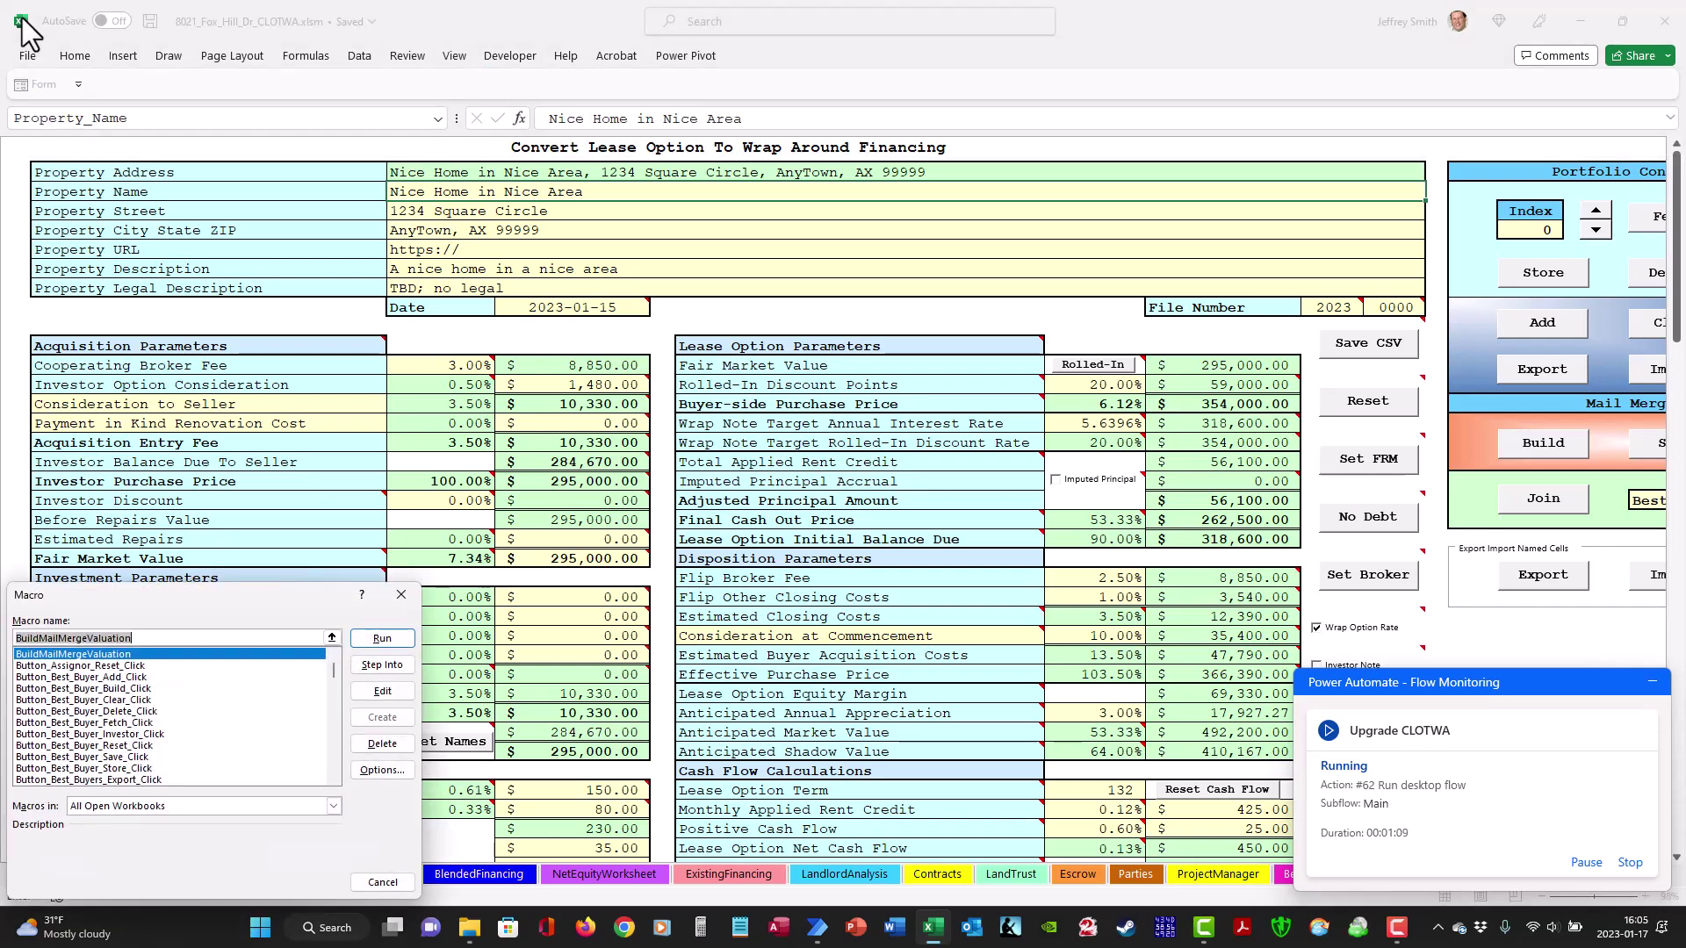
key(Return)
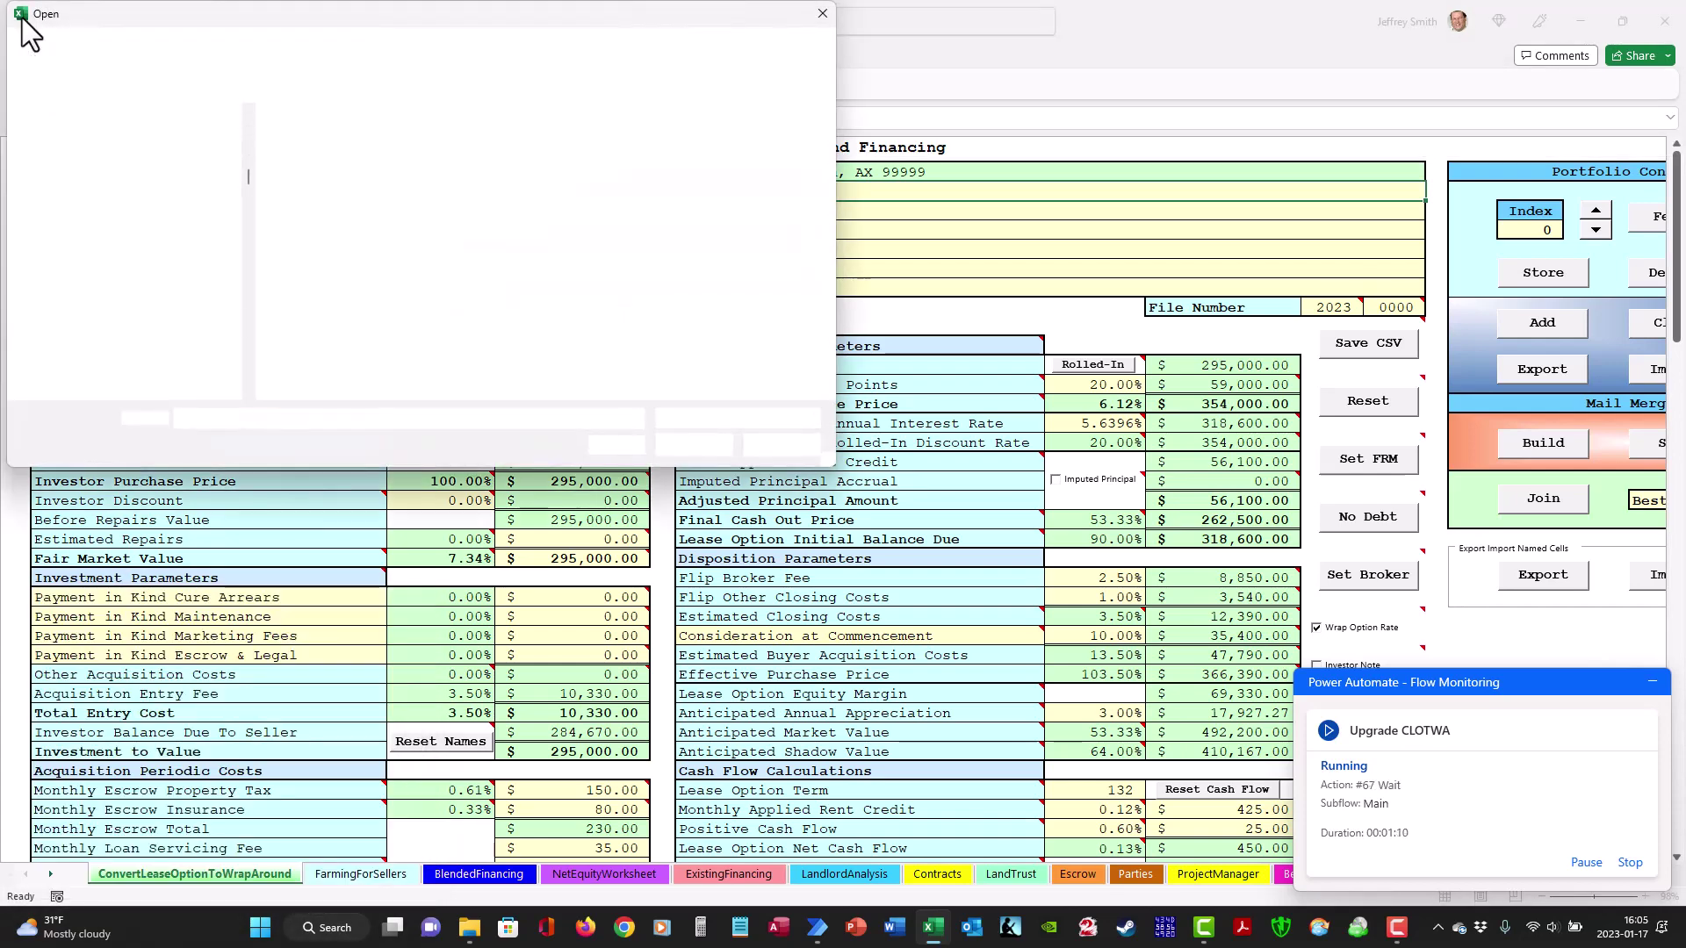
key(Return)
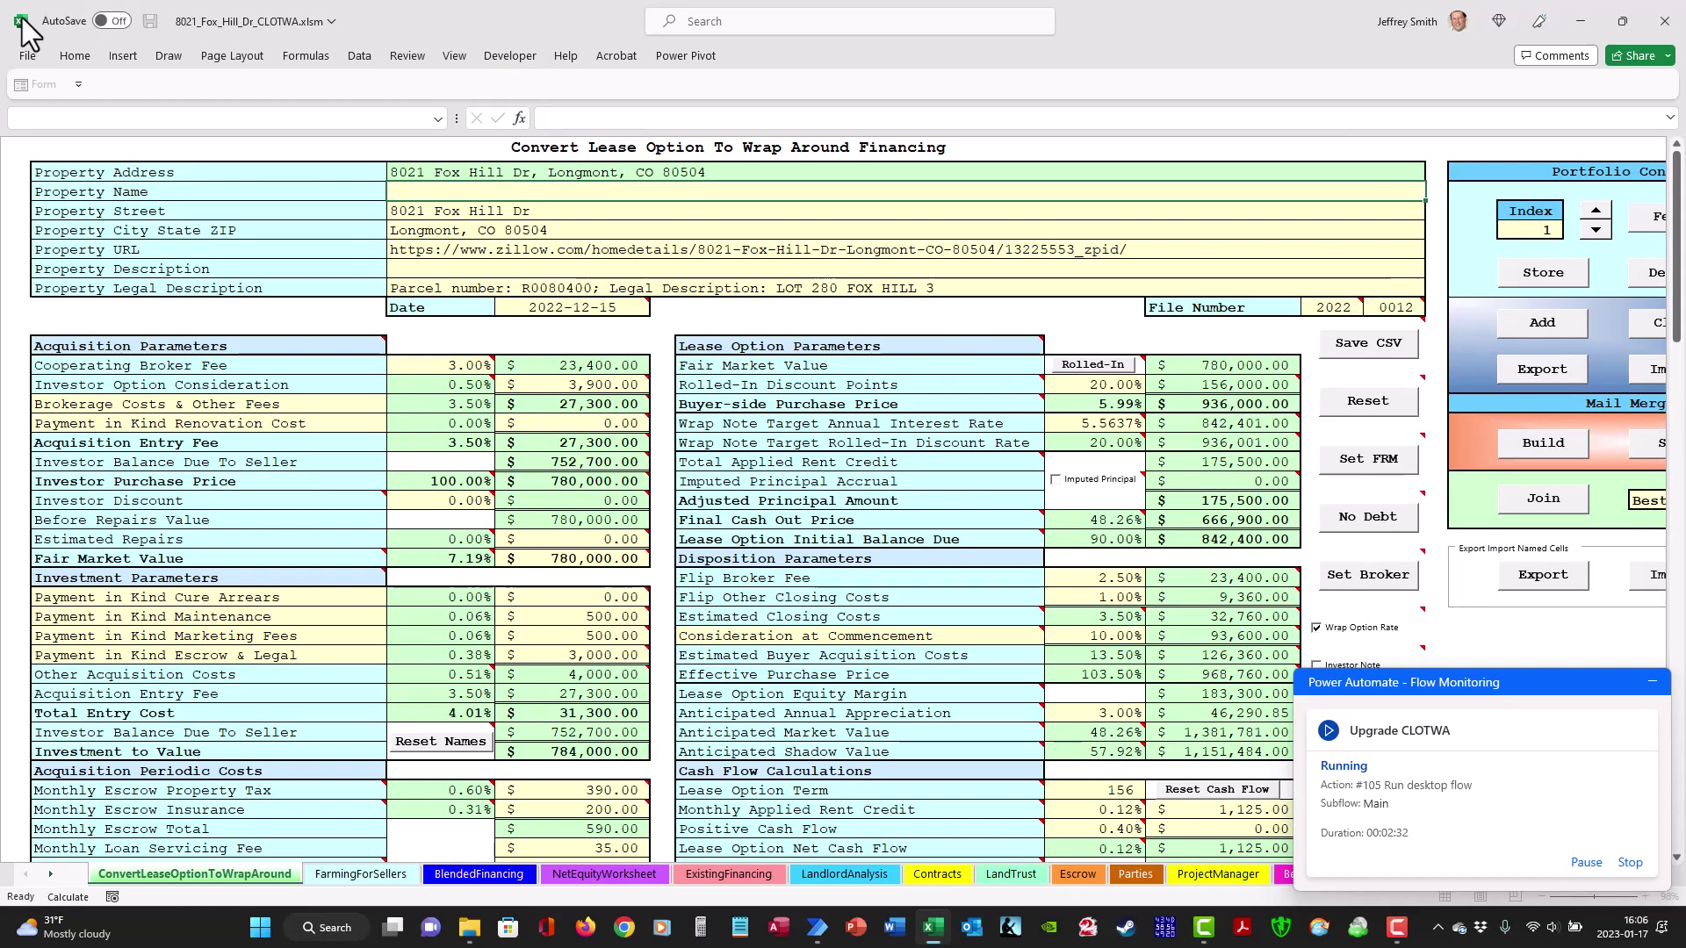
- Run the BuildMailMergeValuation macro on the imported Fox Hill data
key(alt+l)
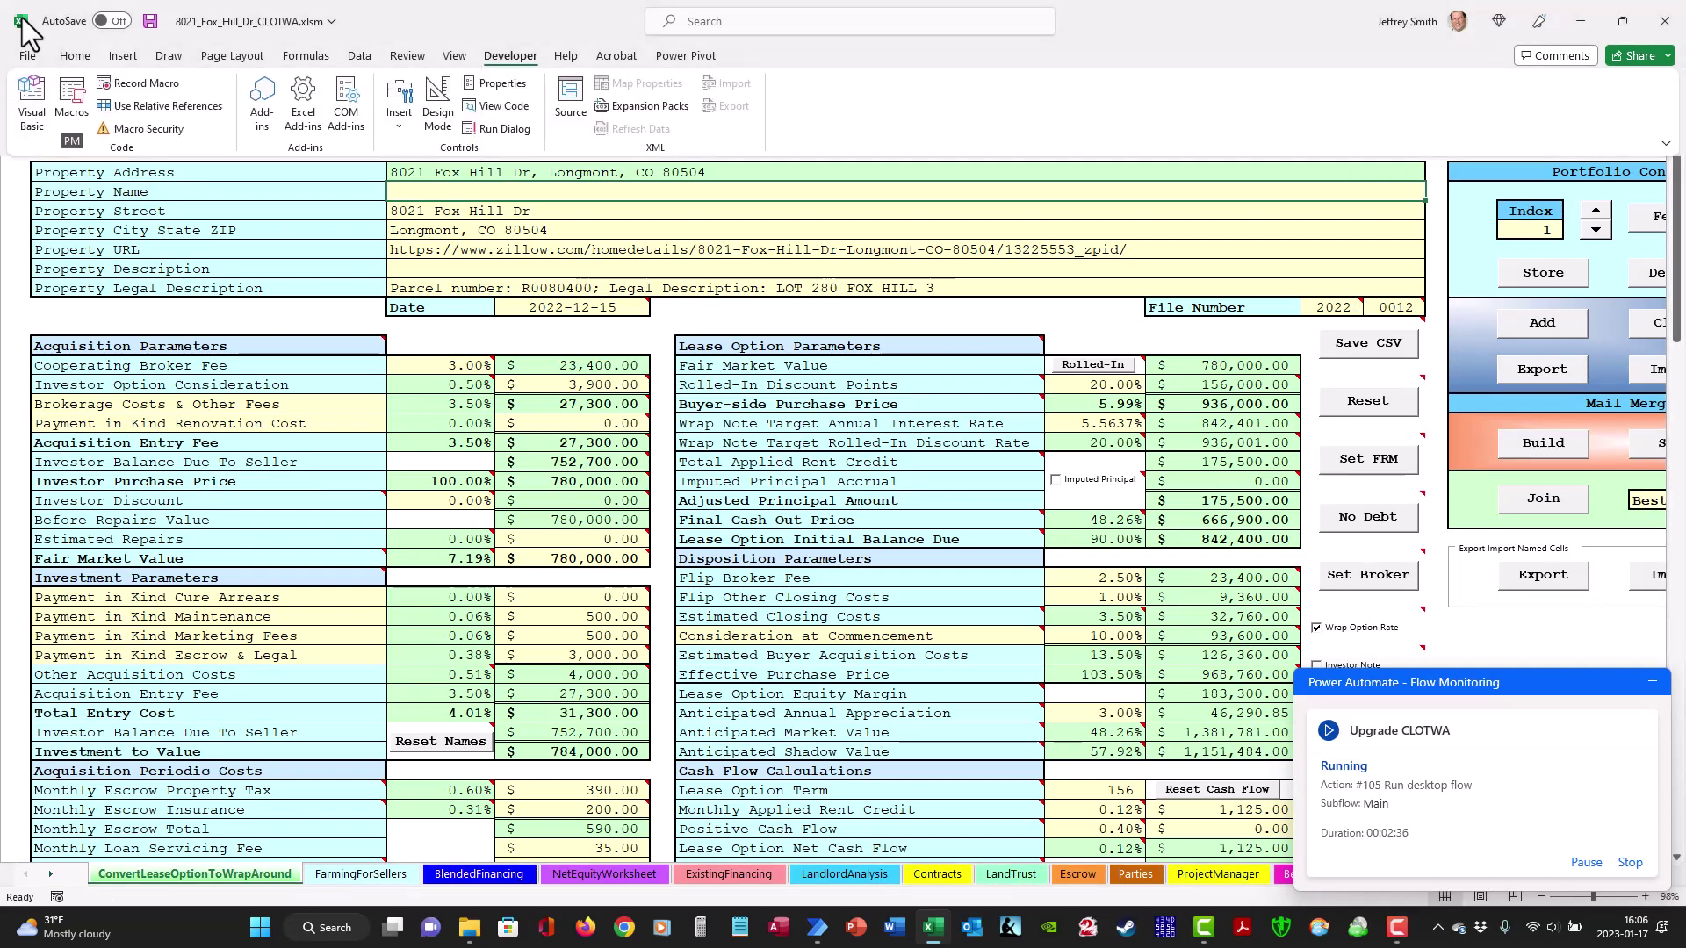
key(p)
key(m)
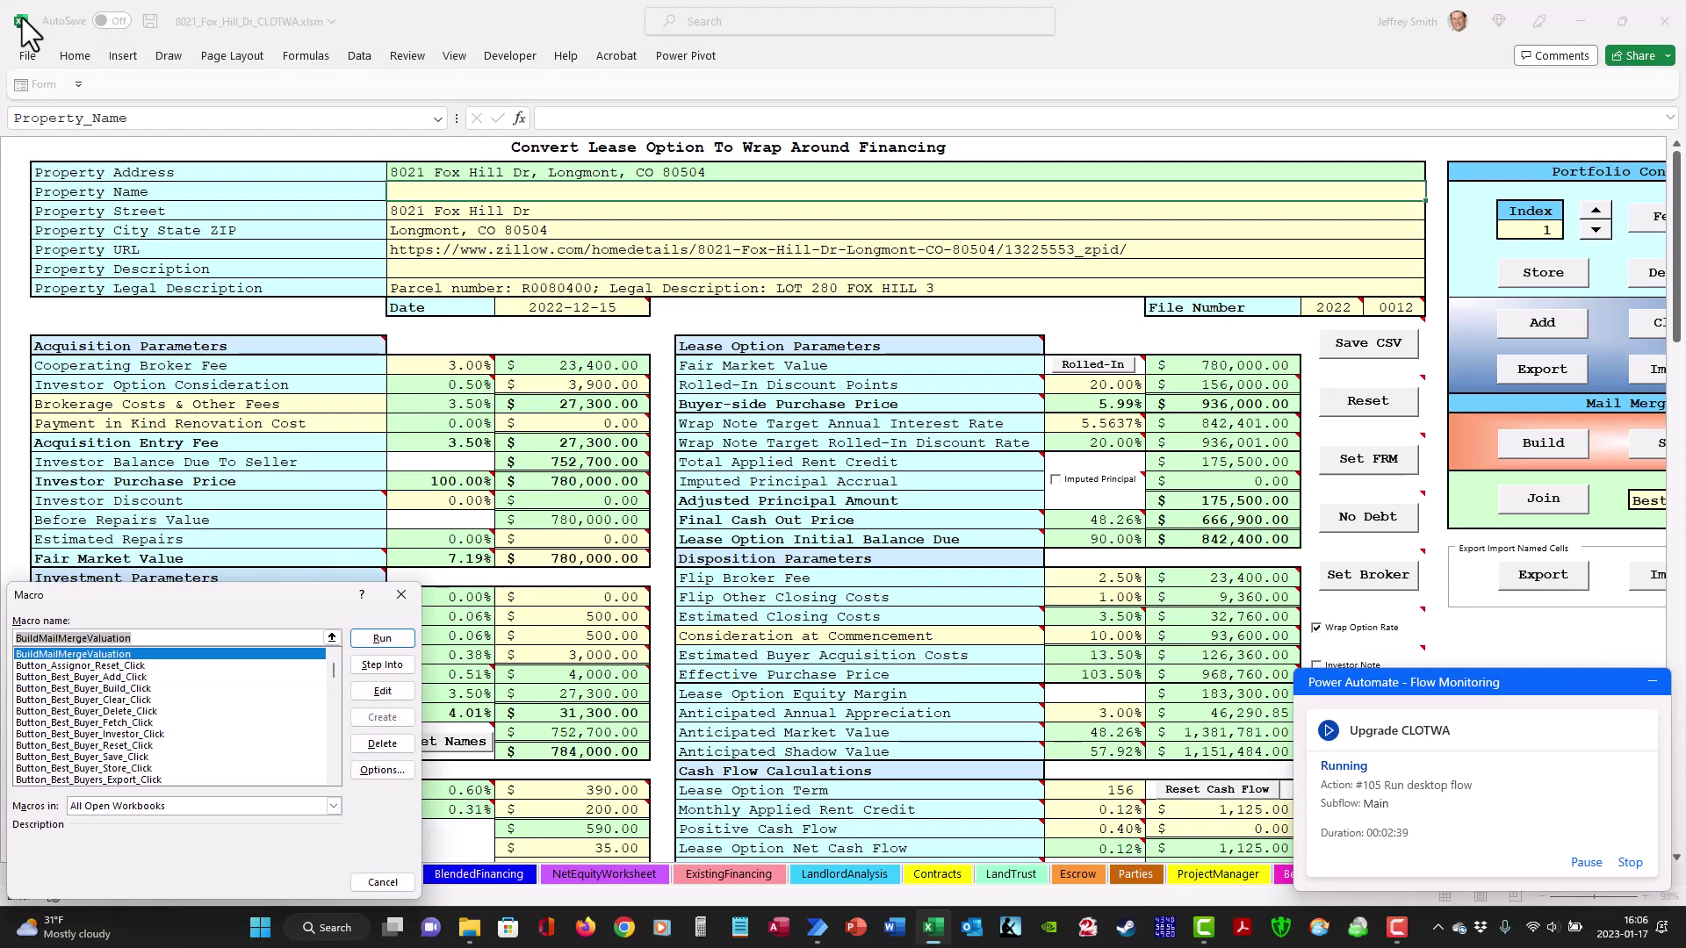
key(Return)
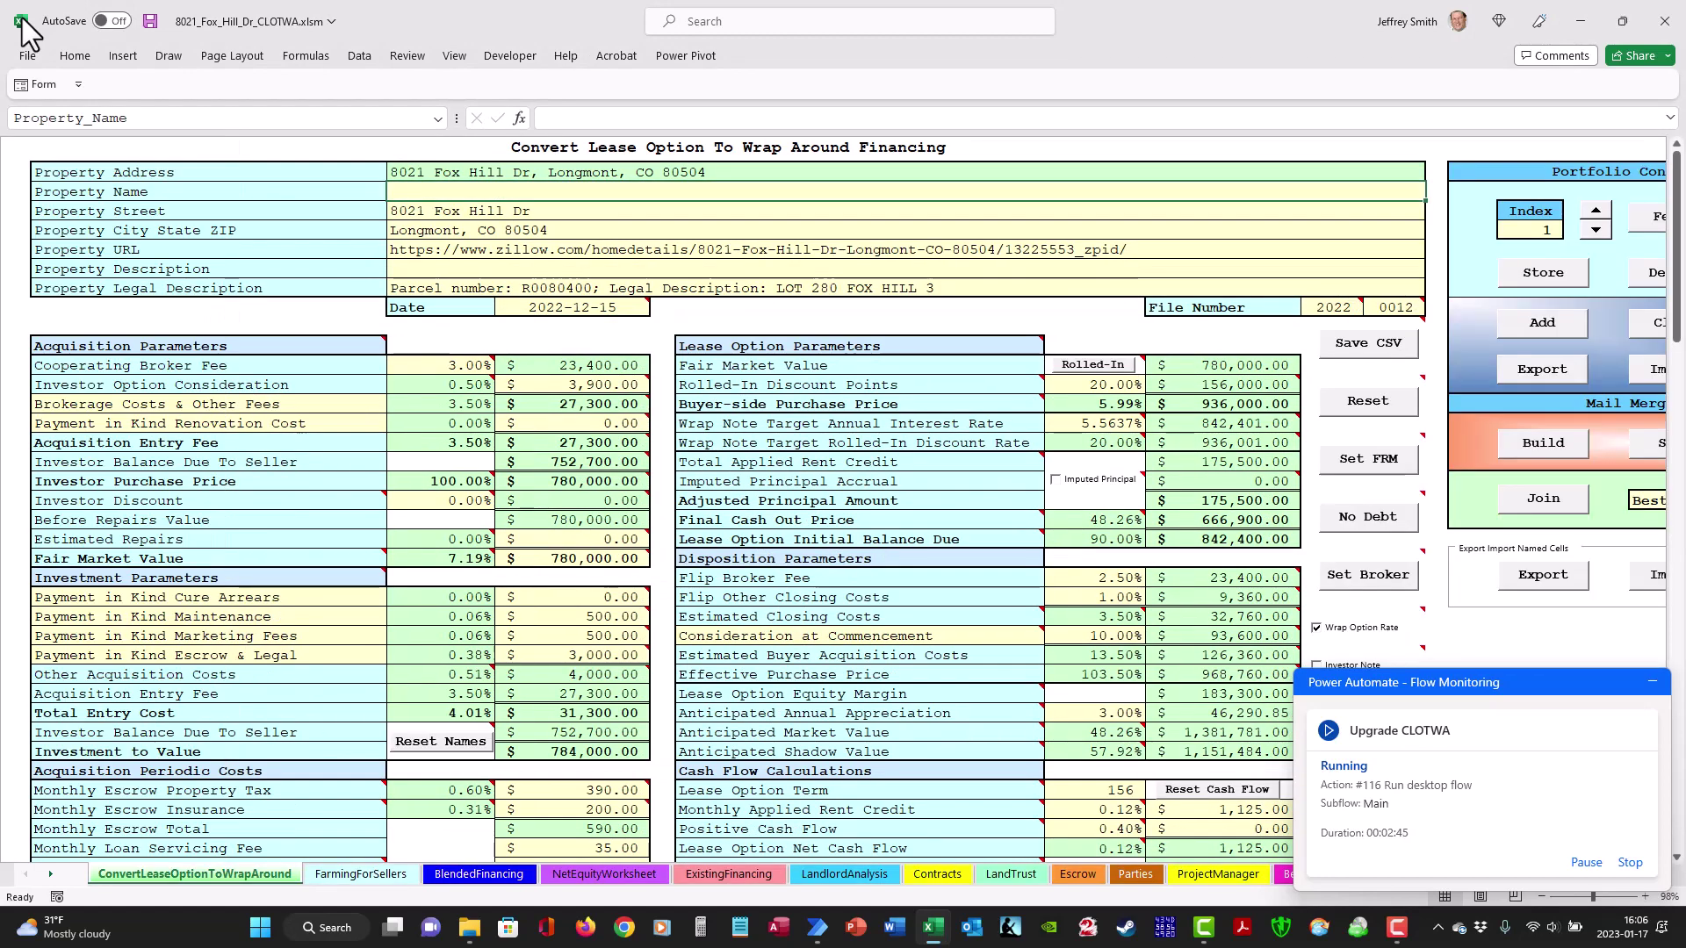
- Run the next button macro from the Macros list
key(alt+l)
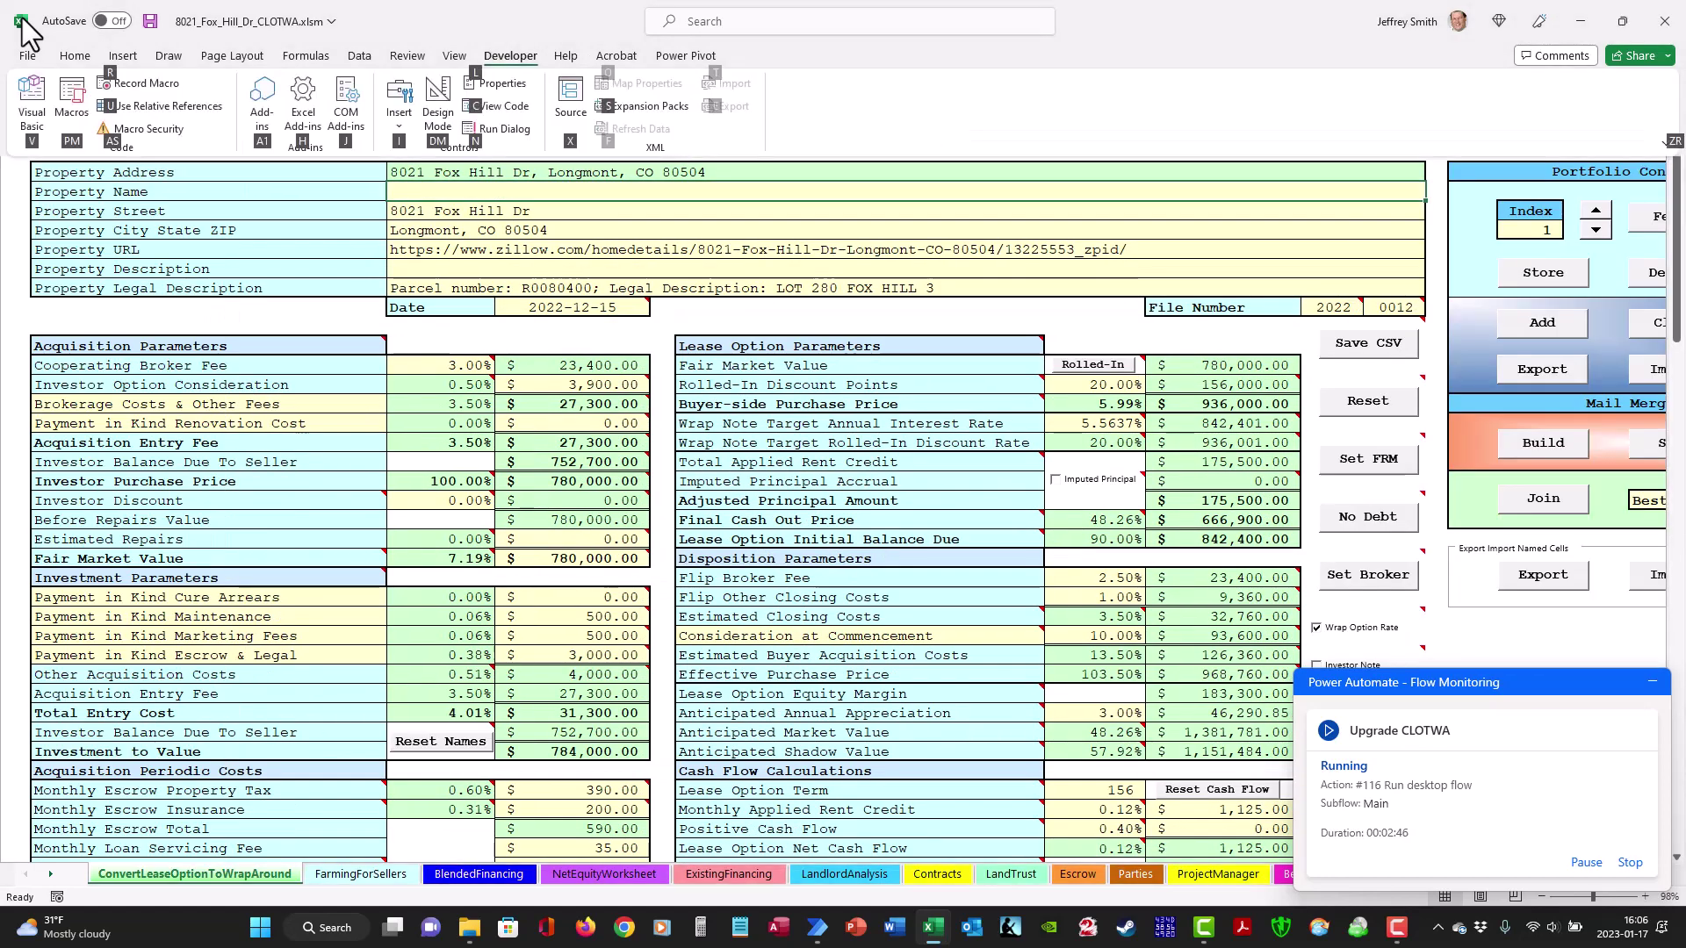
key(p)
key(m)
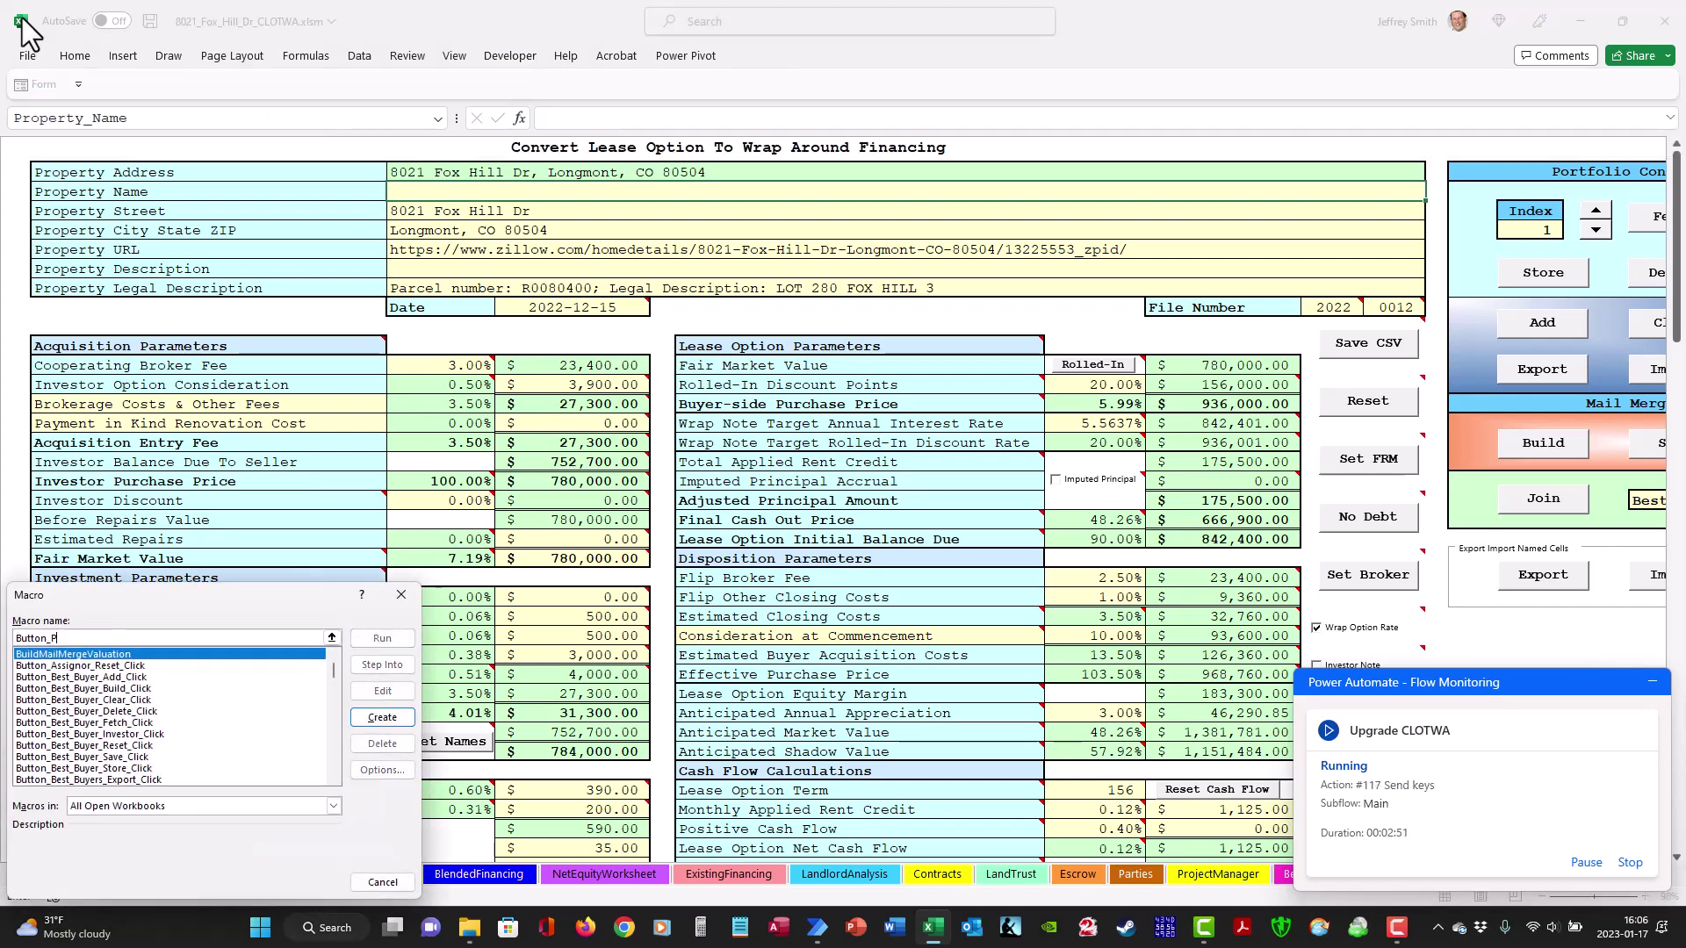
key(Return)
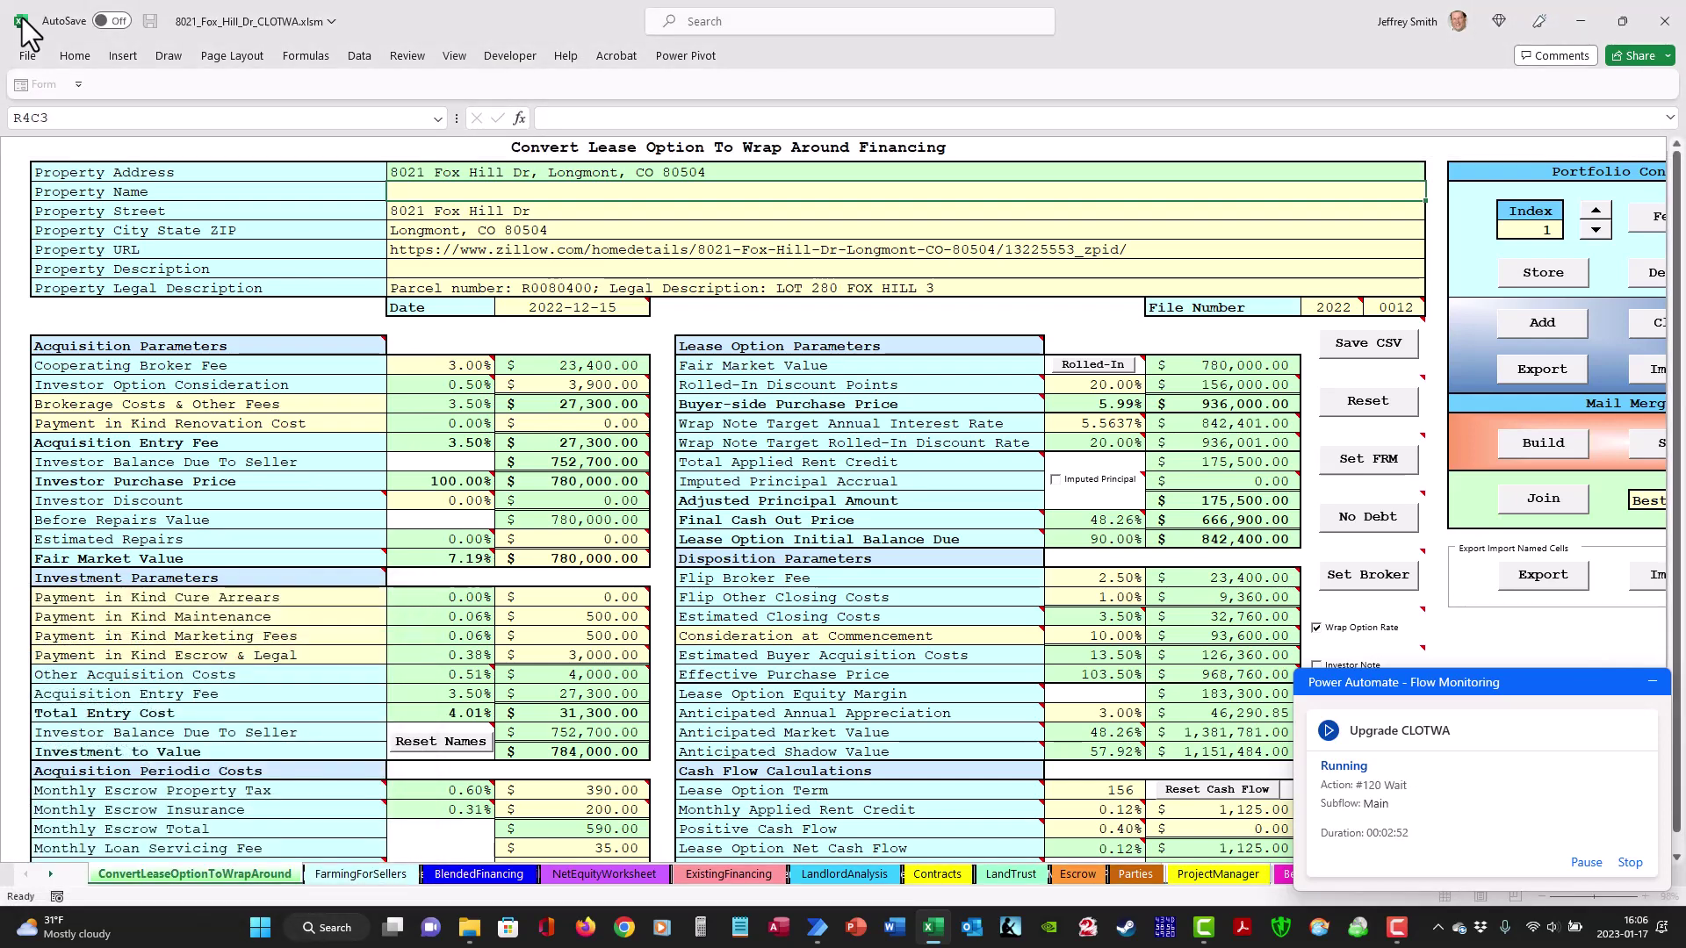